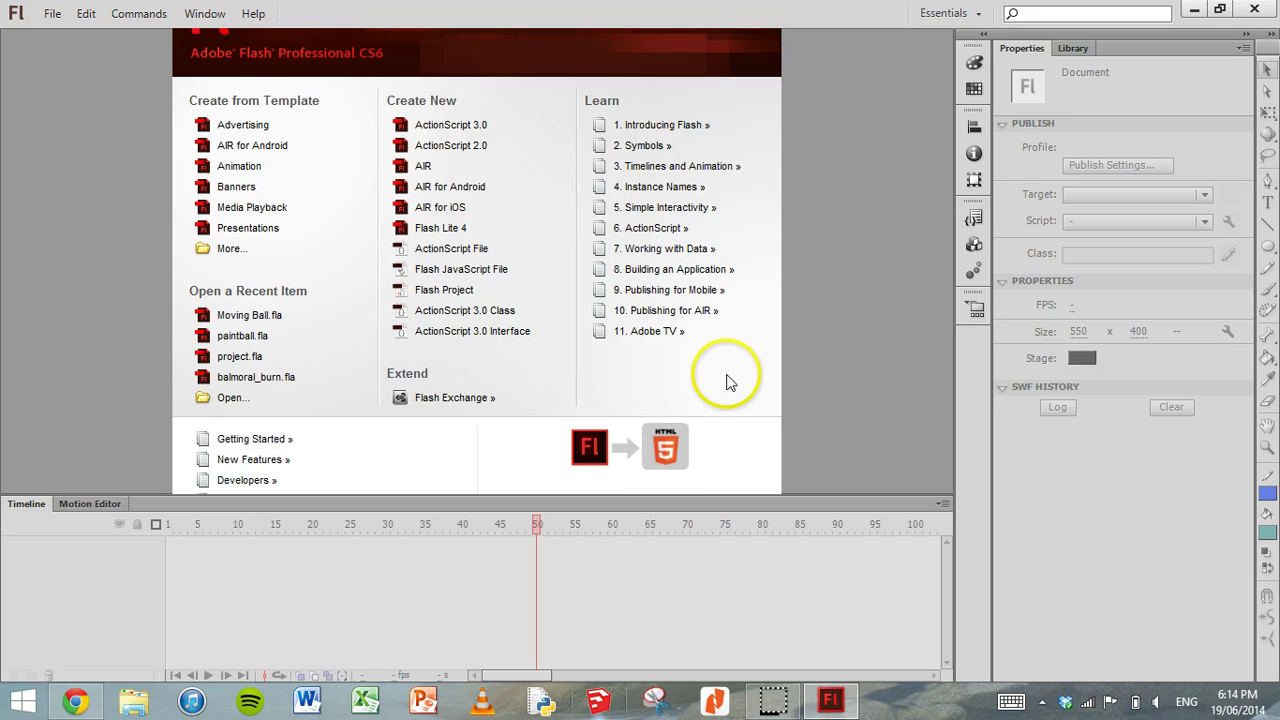
Create a new ActionScript 3.0 document and set the Rectangle tool to draw without a stroke
left_click(476, 125)
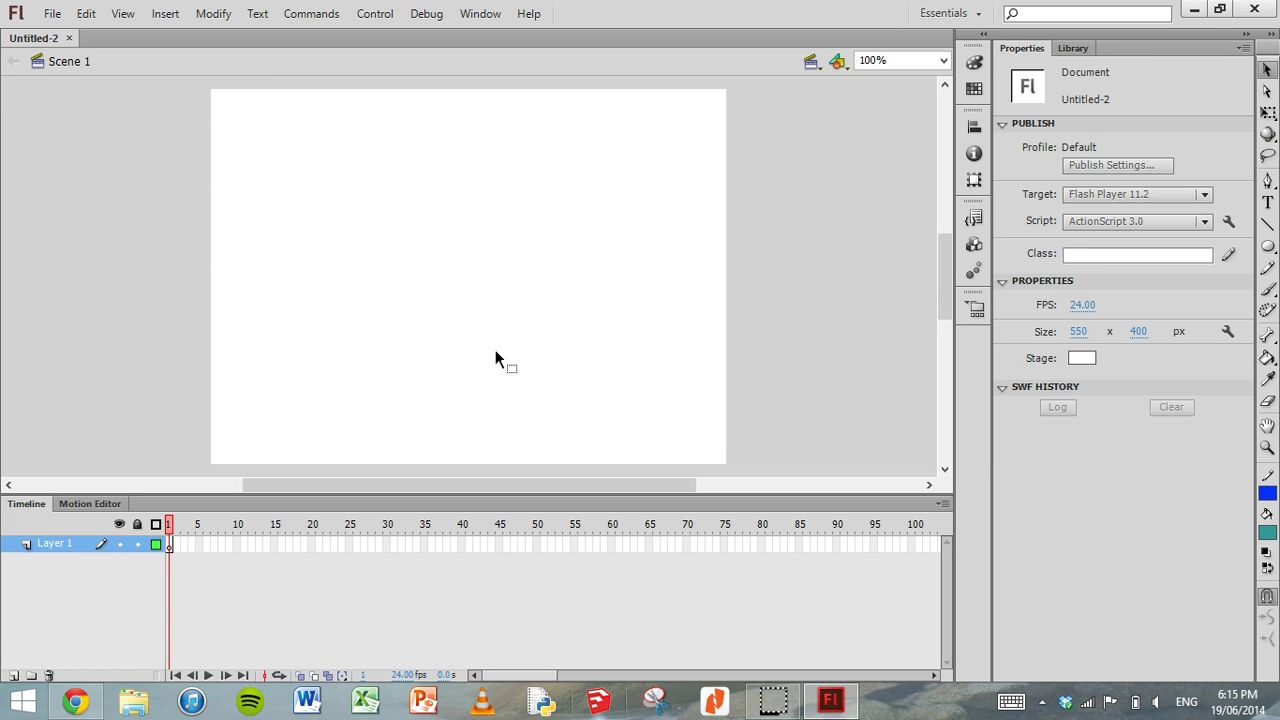
left_click(1270, 250)
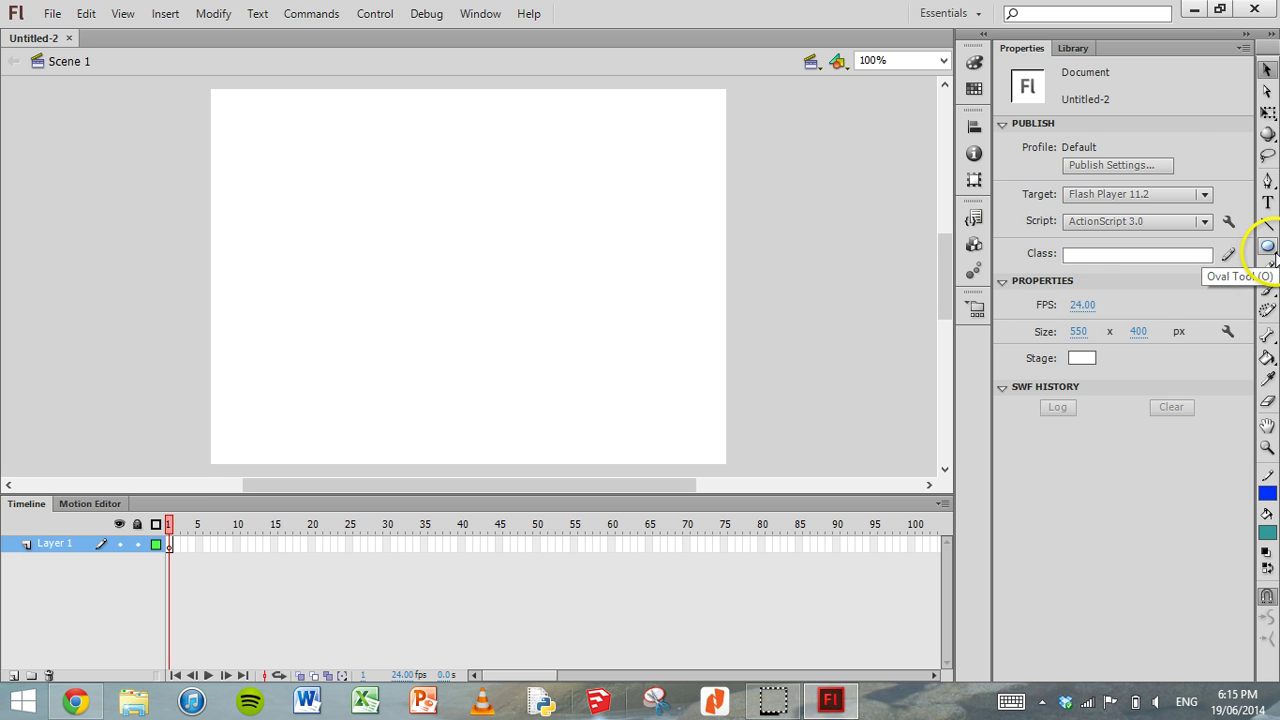
left_click_drag(1275, 255, 1189, 253)
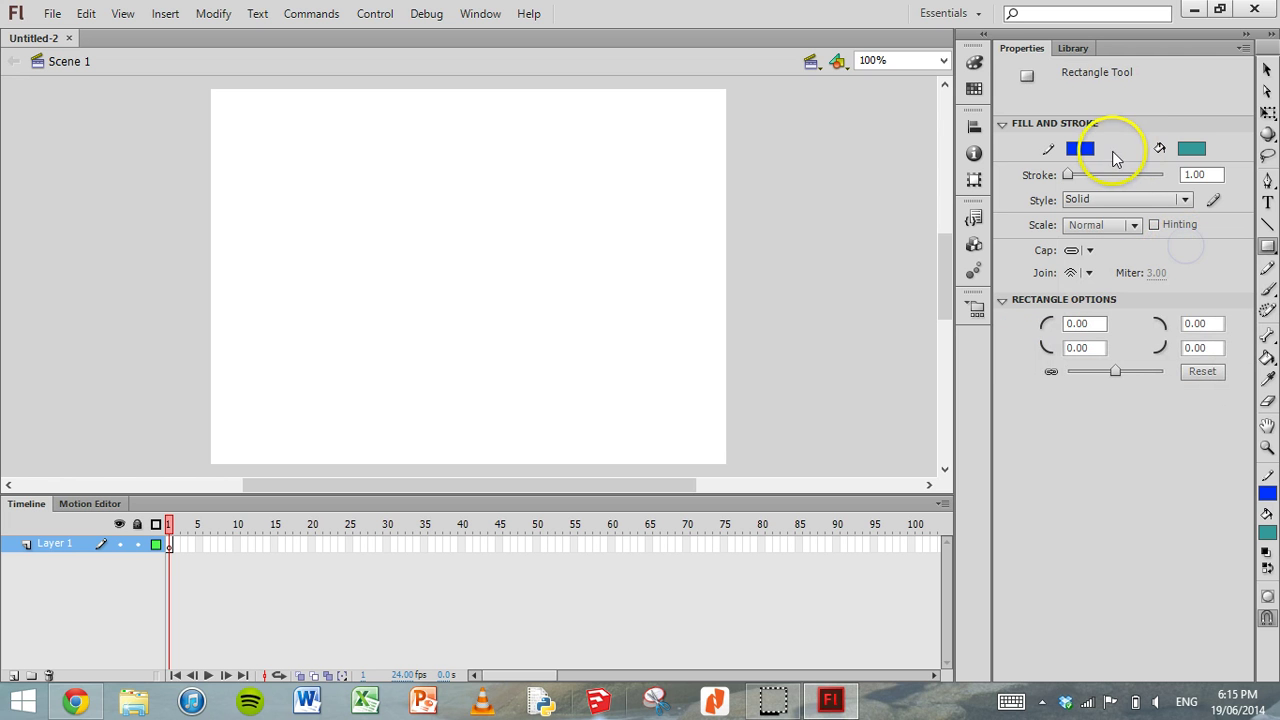
left_click(1081, 151)
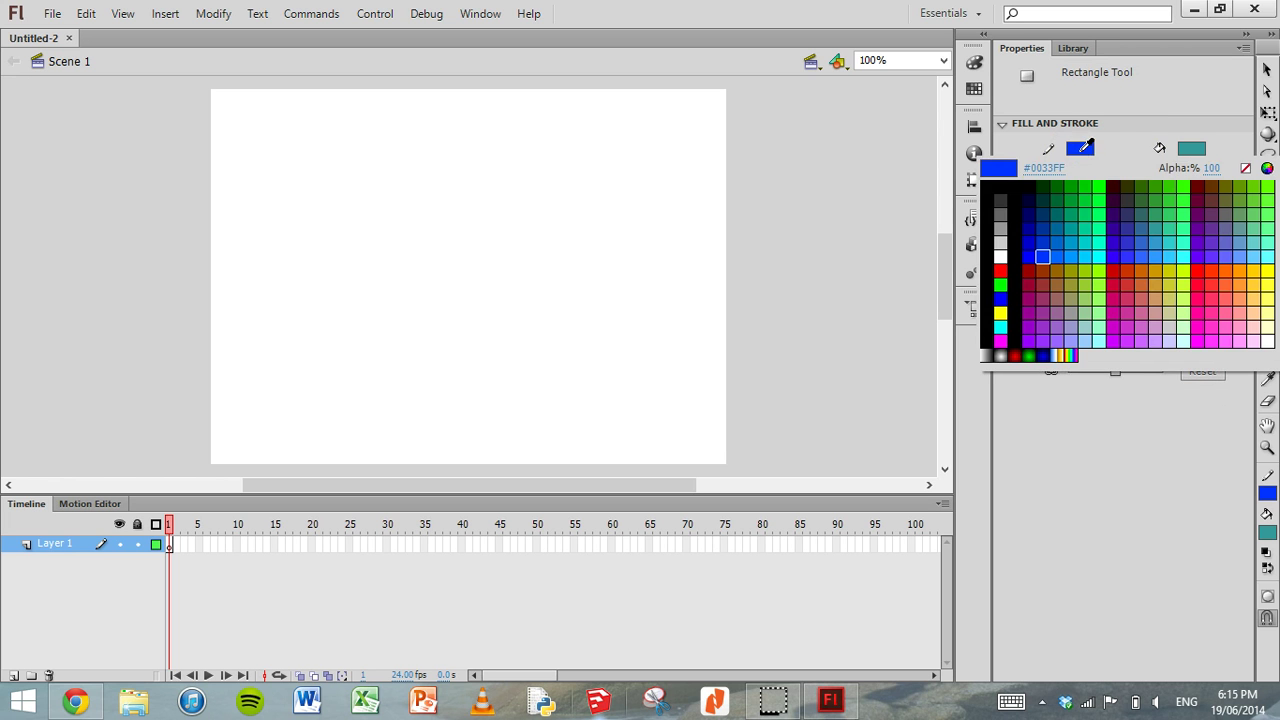
left_click(1245, 169)
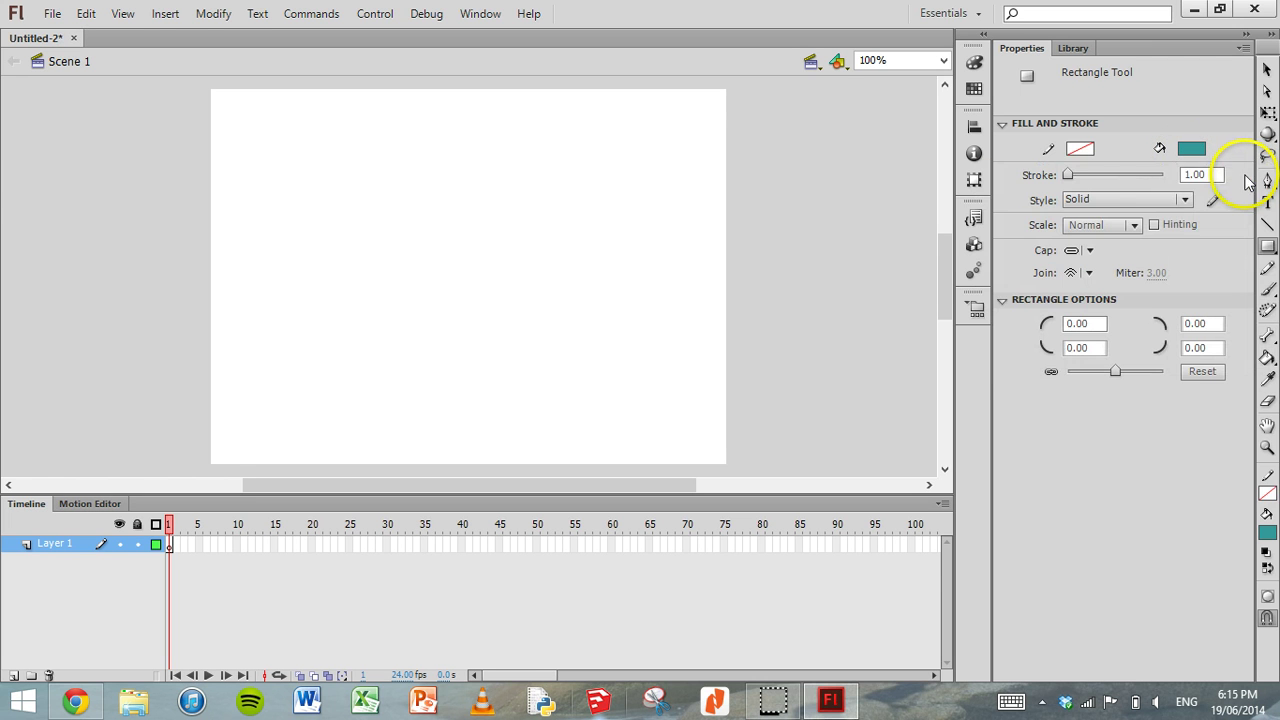
Draw a square with a blue #0000FF fill in the upper-left area of the stage
left_click(1190, 150)
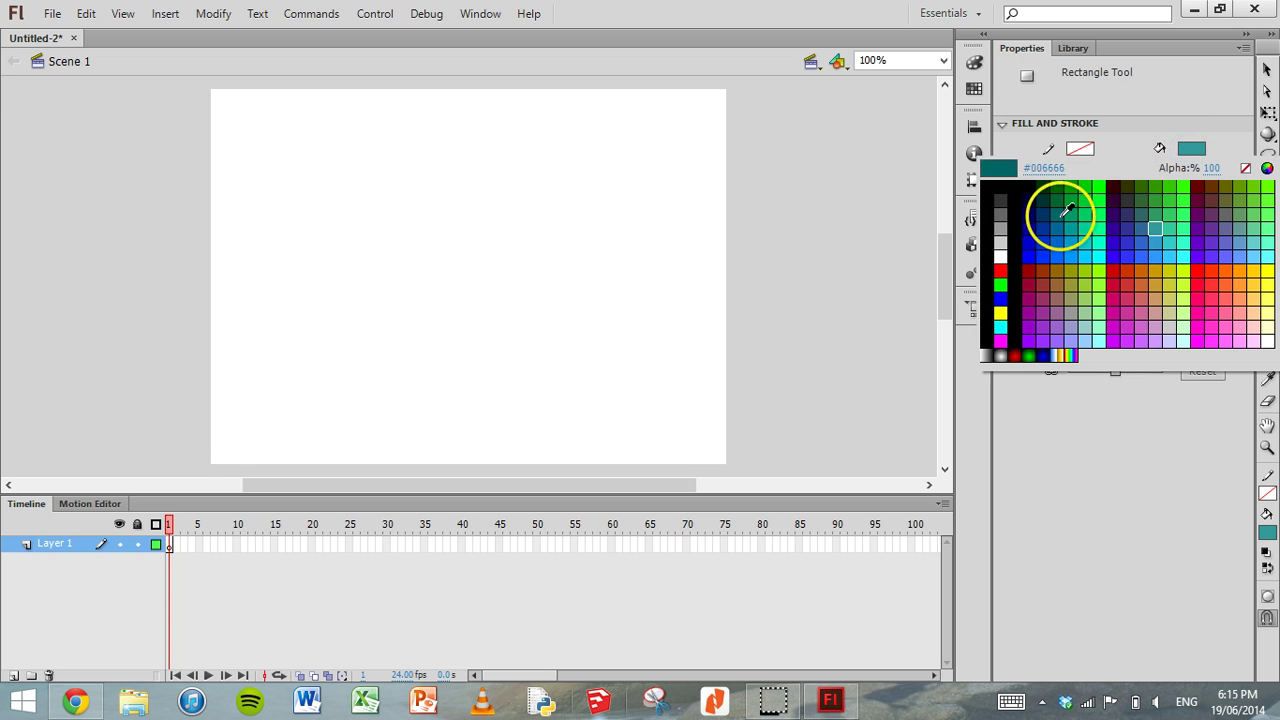
left_click(1033, 252)
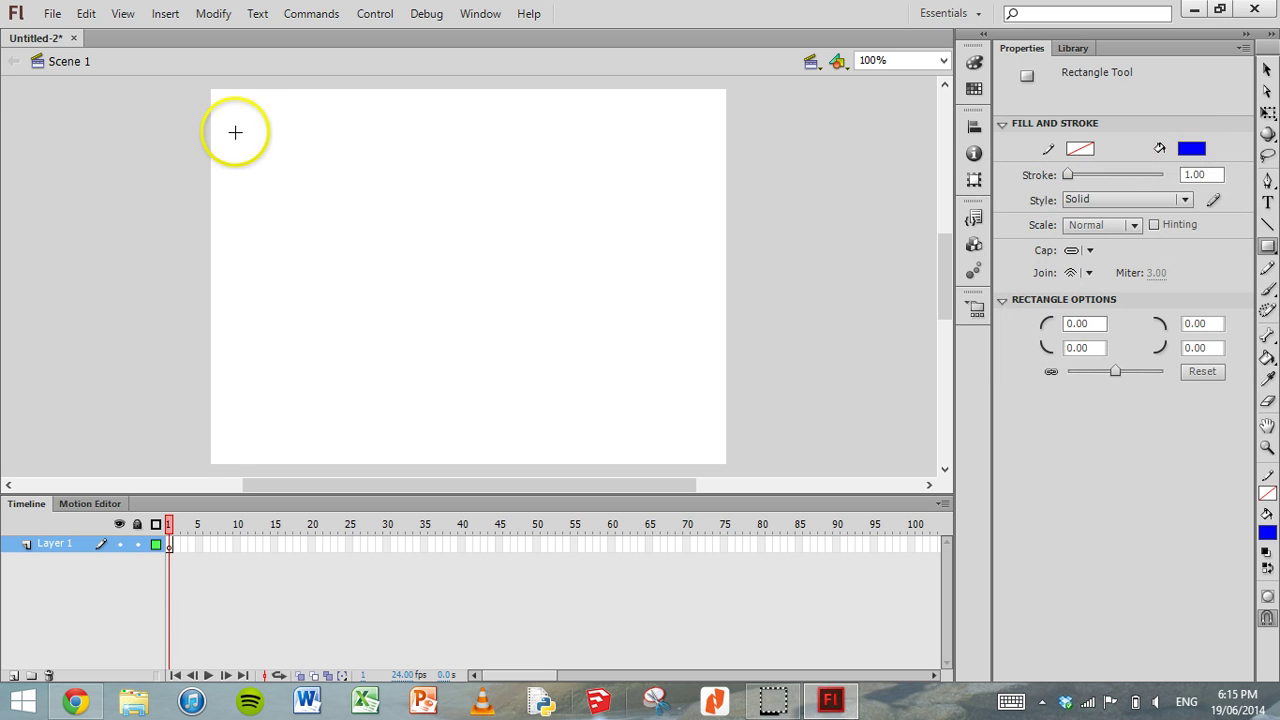
left_click_drag(226, 131, 330, 237)
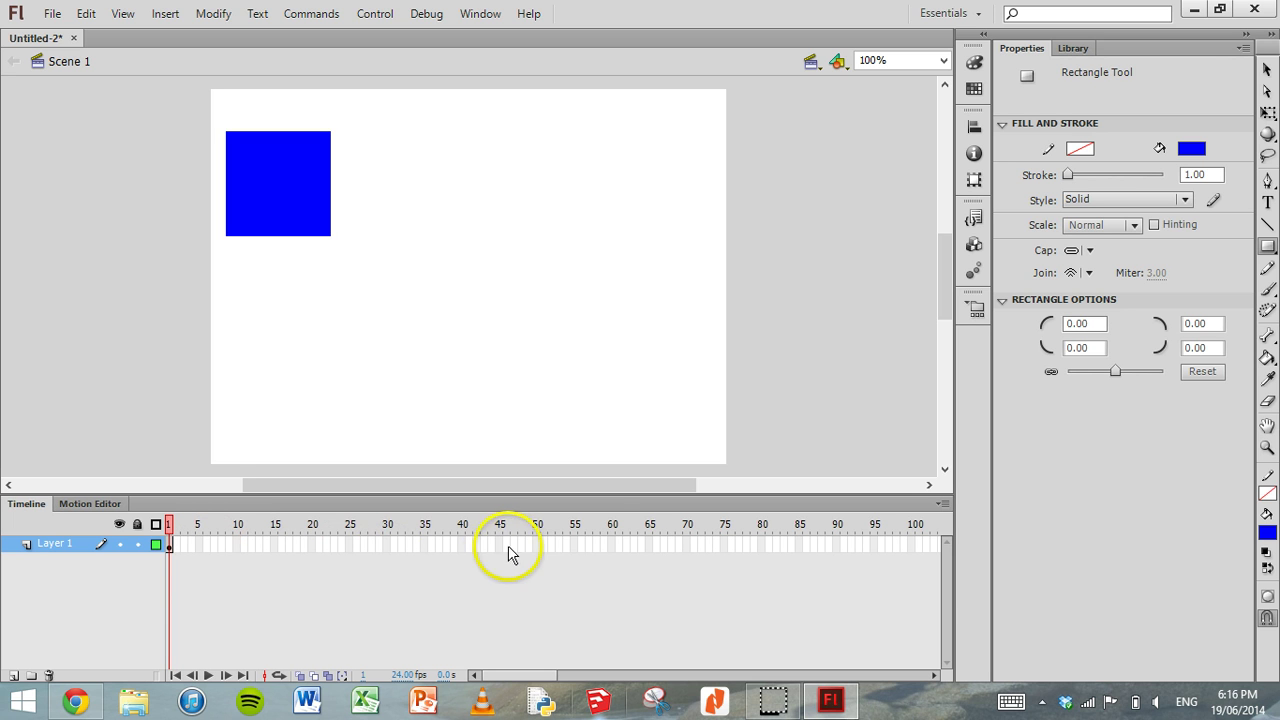
Insert a keyframe at frame 60 of Layer 1
left_click(613, 547)
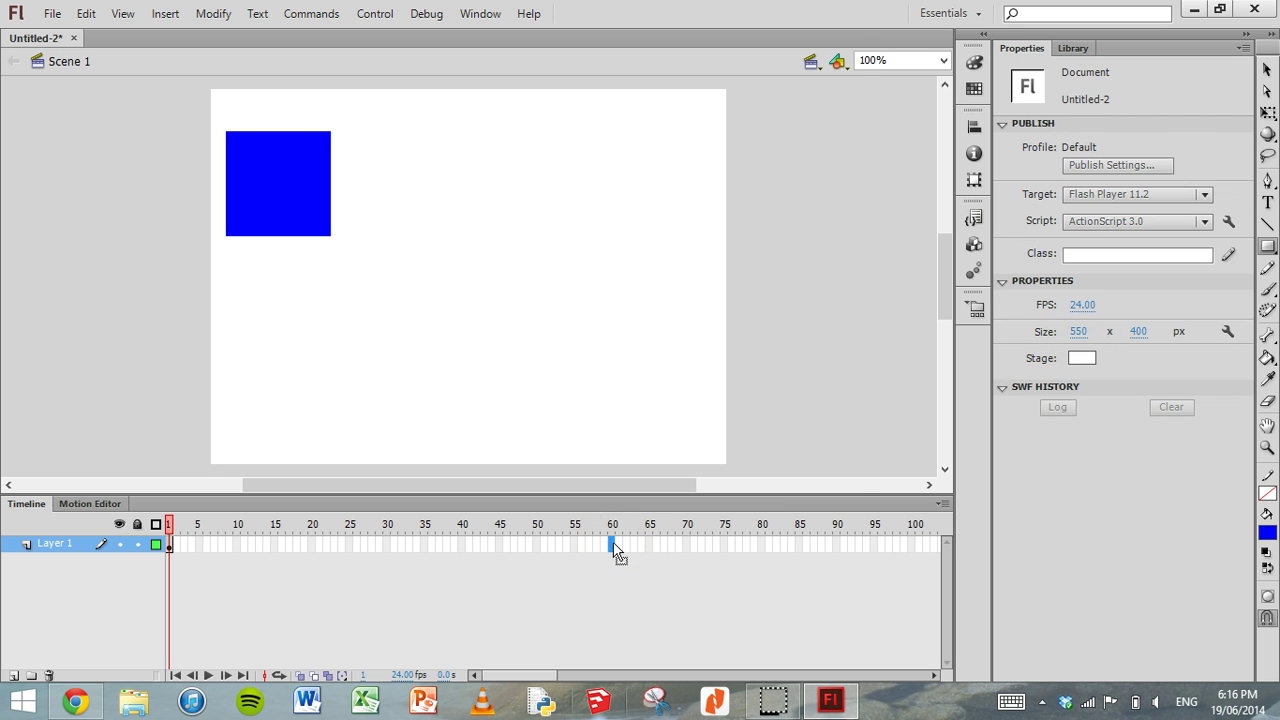
right_click(613, 547)
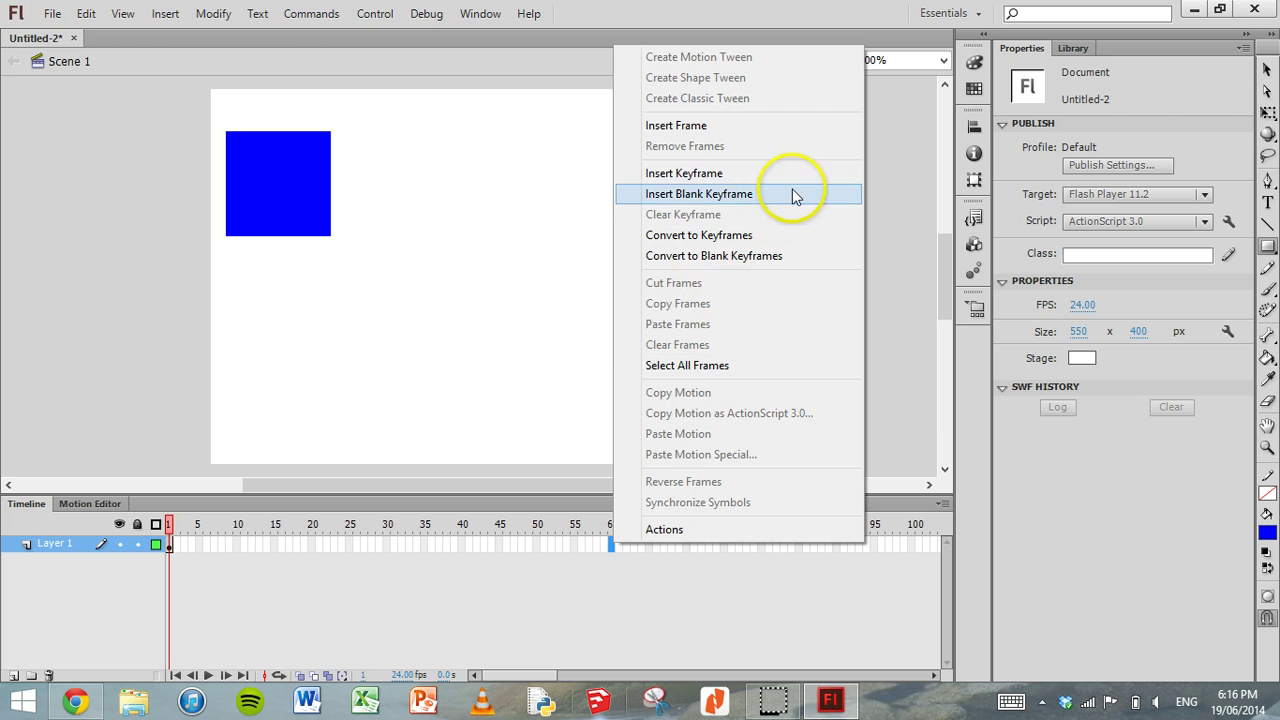
left_click(733, 176)
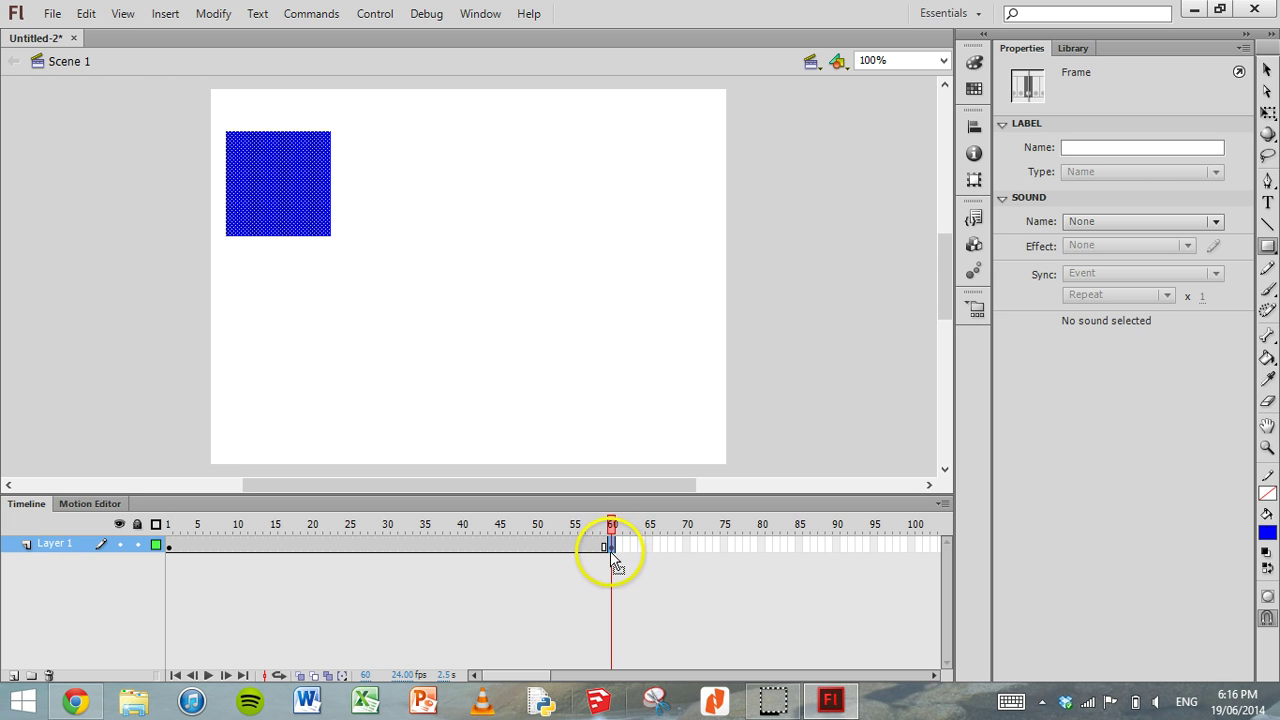
key("F6")
left_click(608, 548)
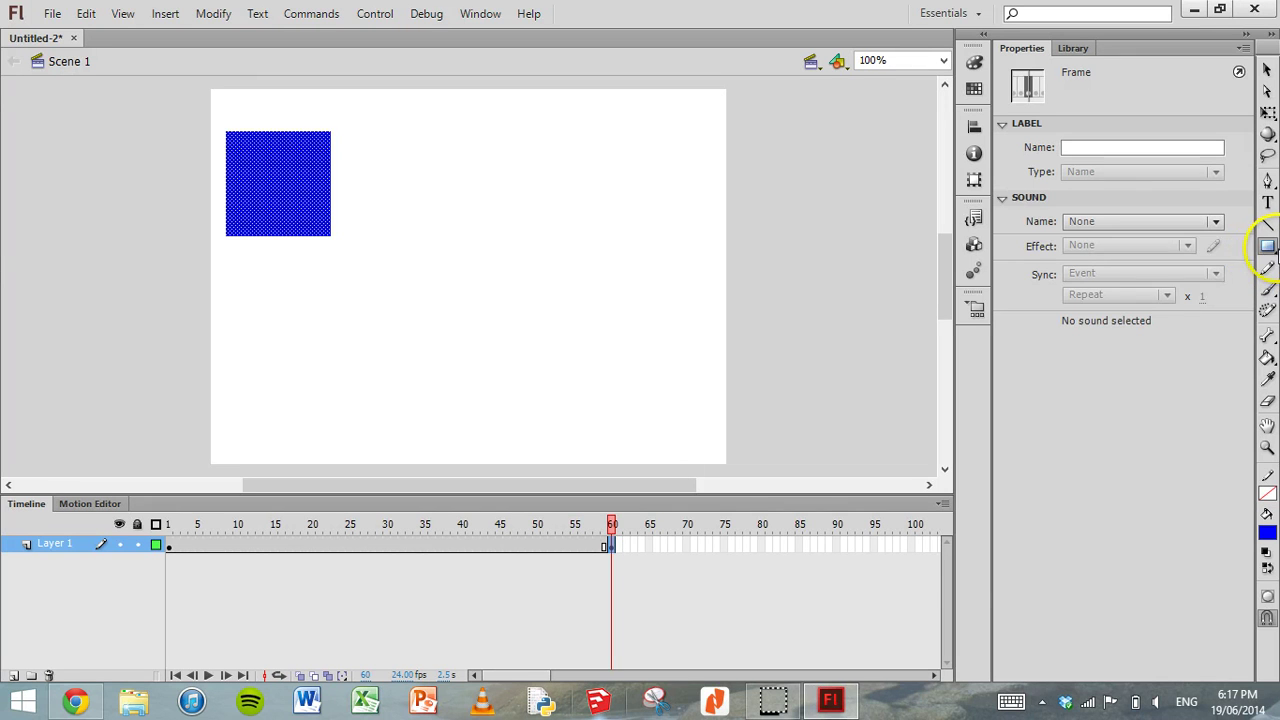
Draw a bright green circle without a stroke in the lower-right area of the stage at frame 60
left_click_drag(1267, 245, 1143, 275)
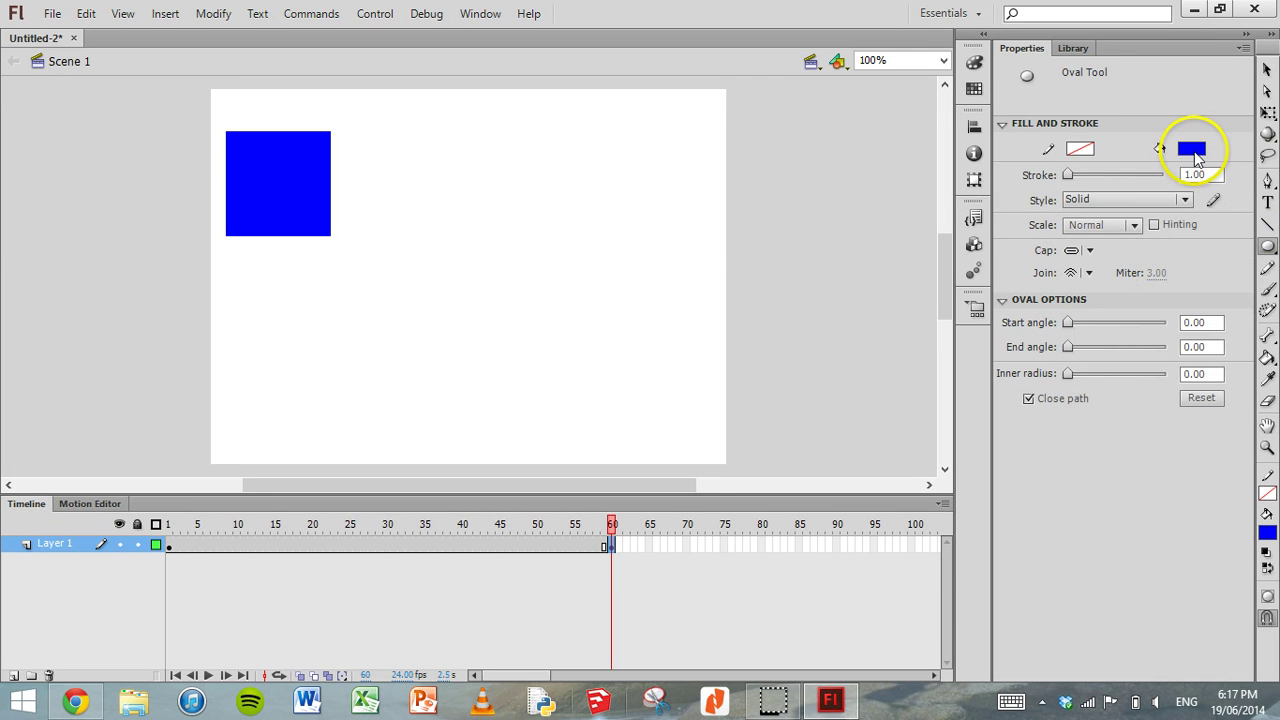
left_click(1190, 150)
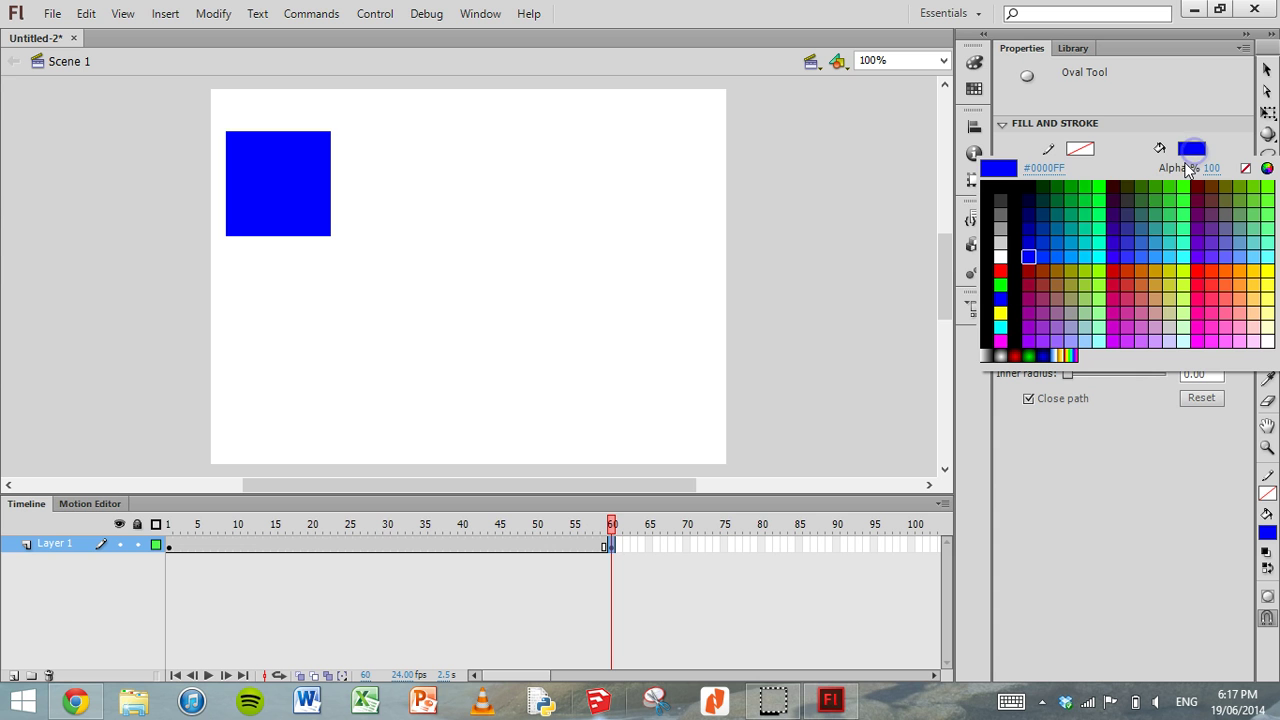
left_click(1104, 198)
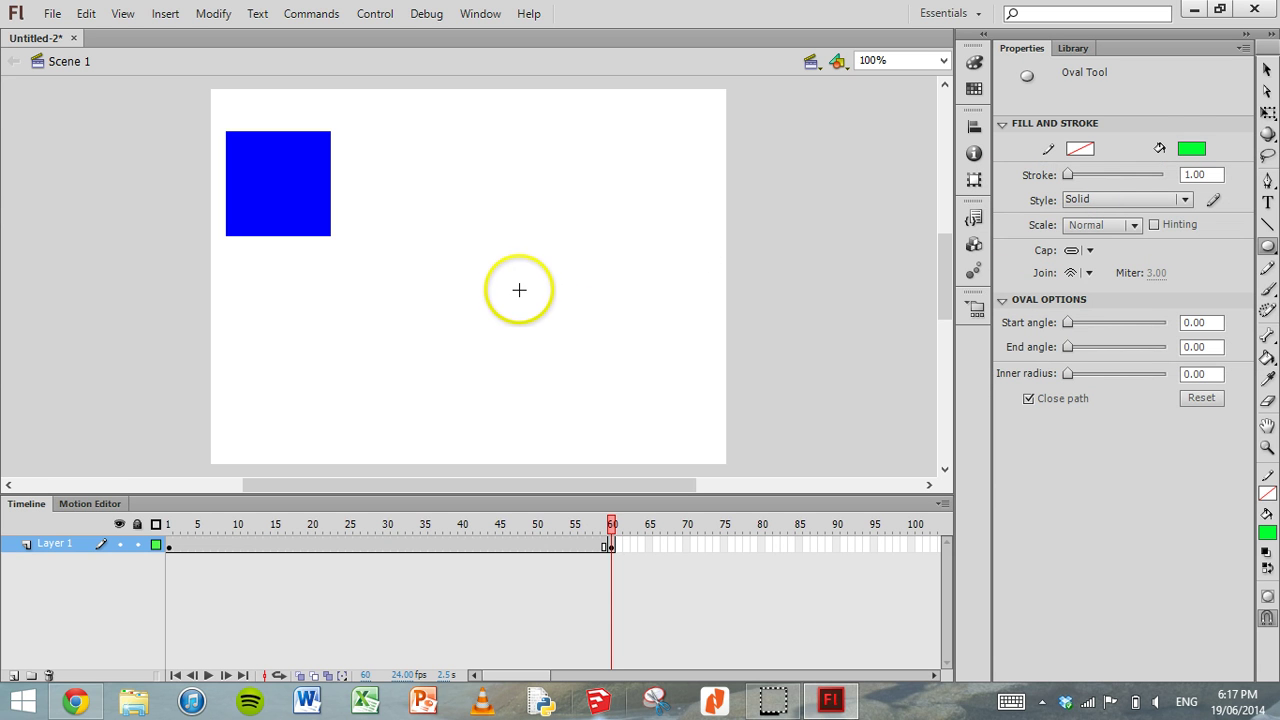
left_click_drag(515, 289, 653, 425)
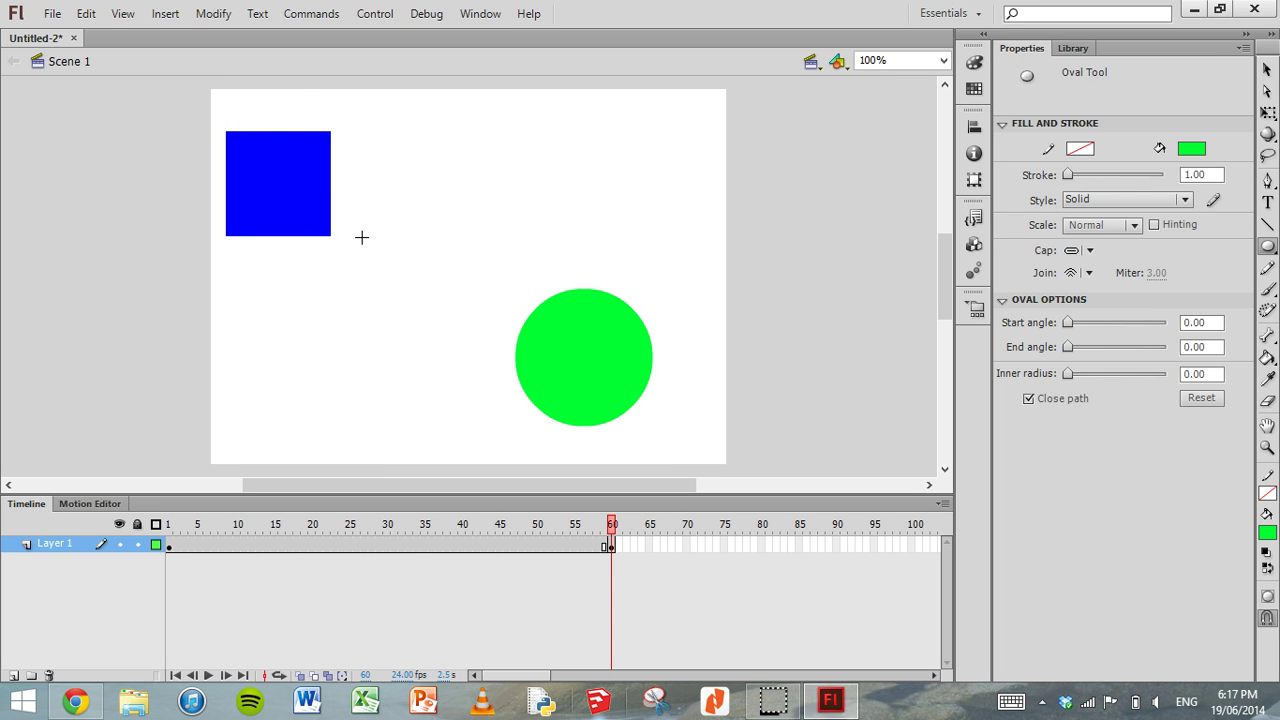
left_click(400, 251)
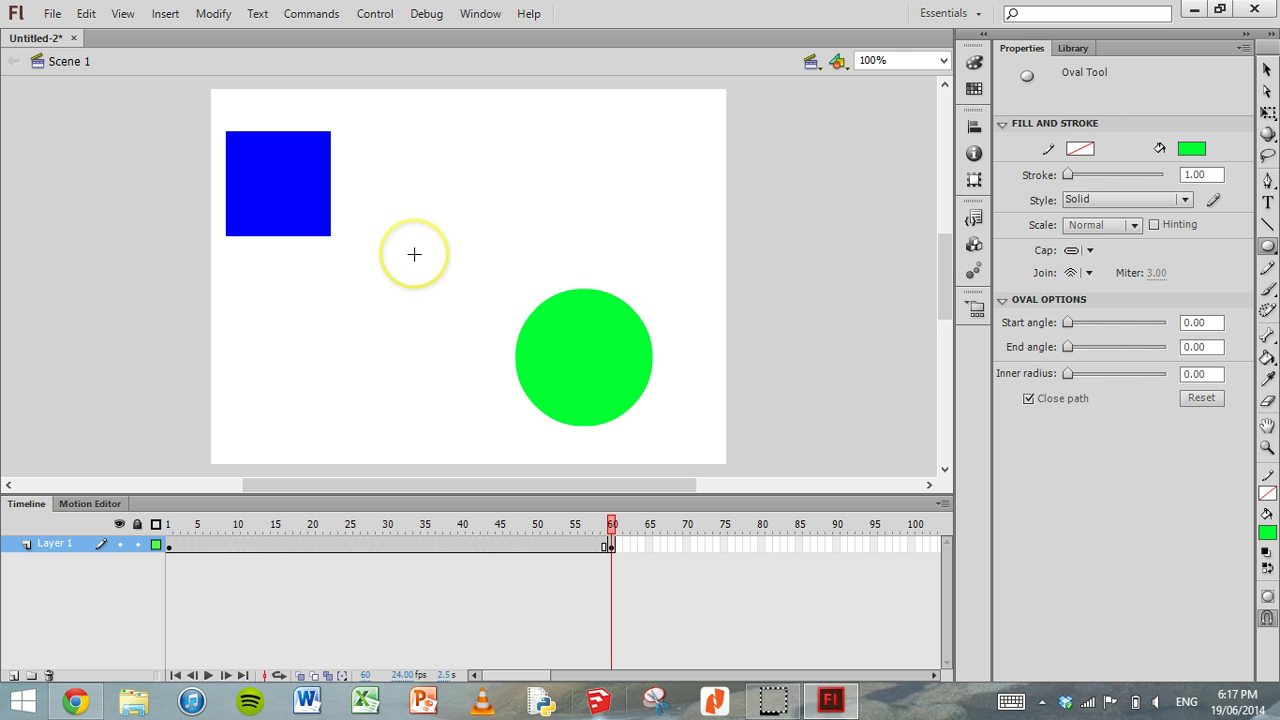
left_click(591, 316)
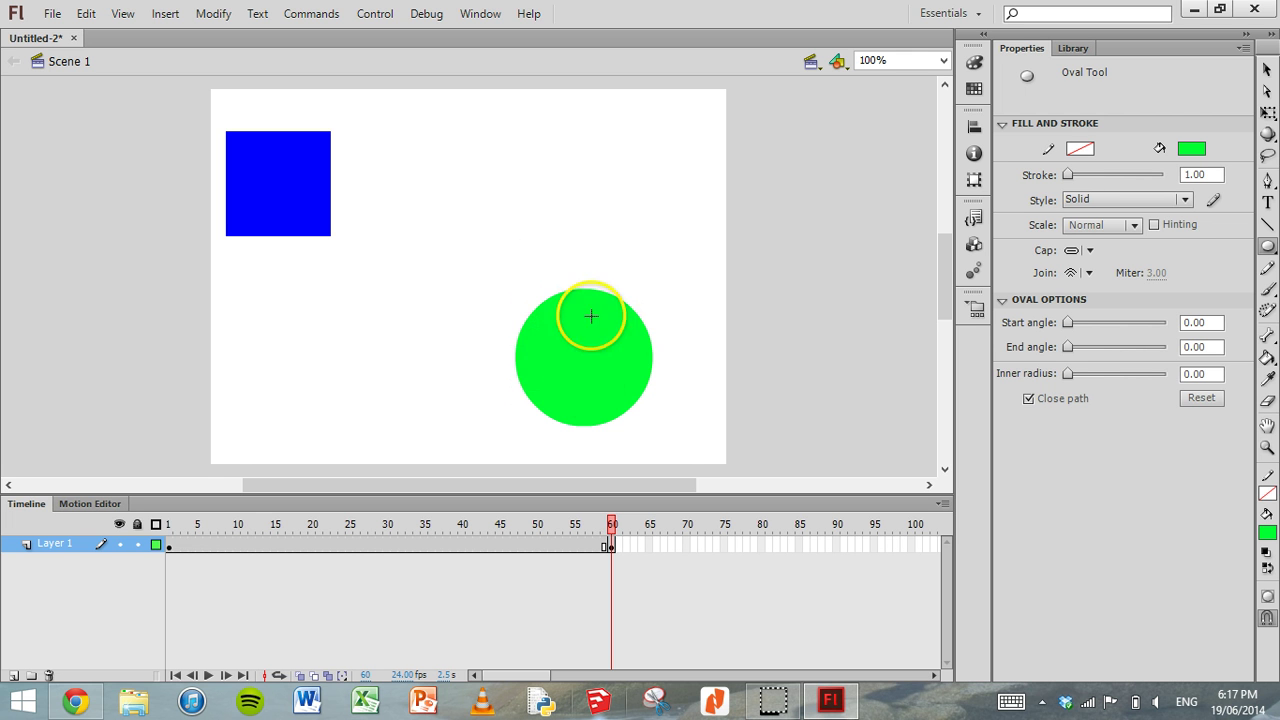
left_click(617, 527)
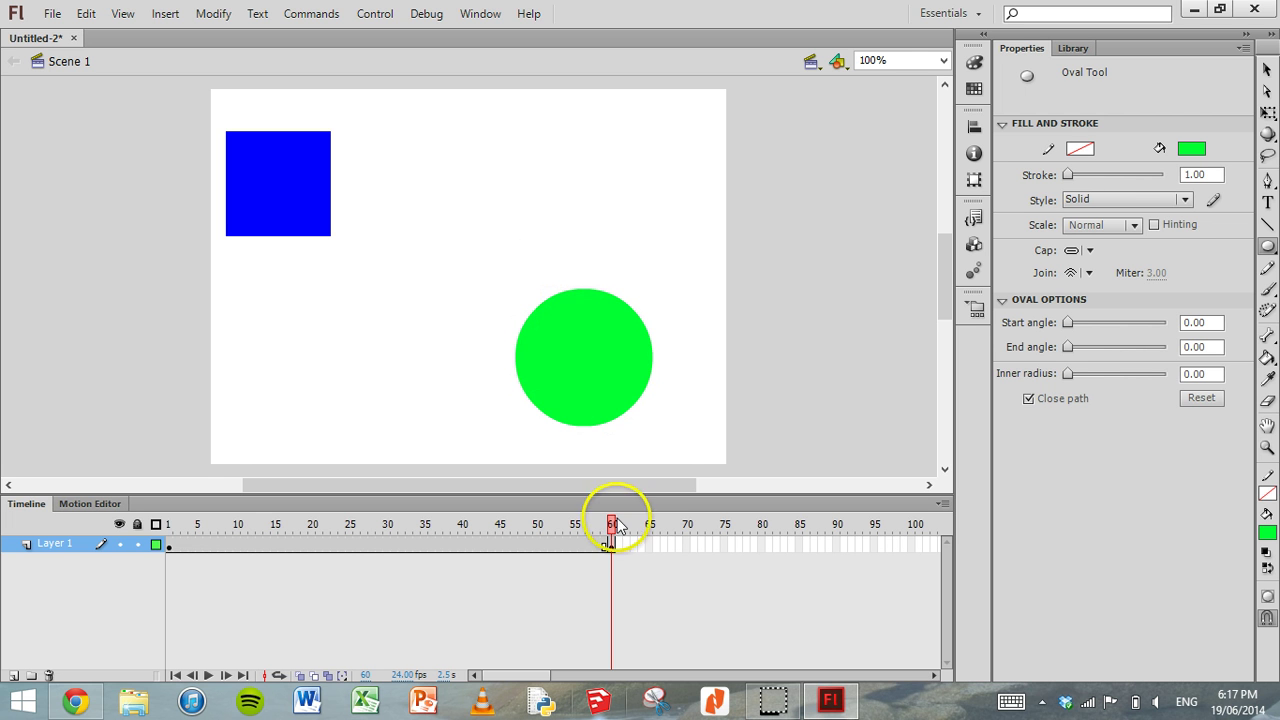
key("F6")
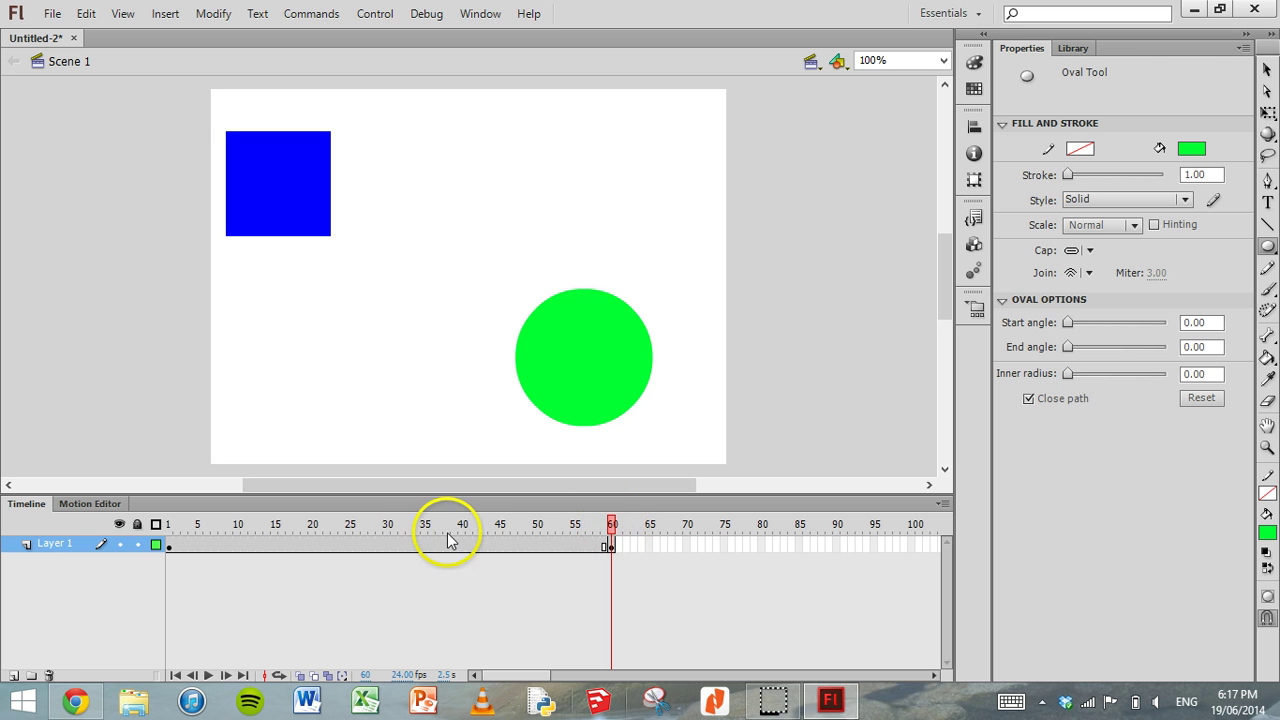
Create a shape tween between the keyframes at frames 1 and 60 on Layer 1
left_click(363, 550)
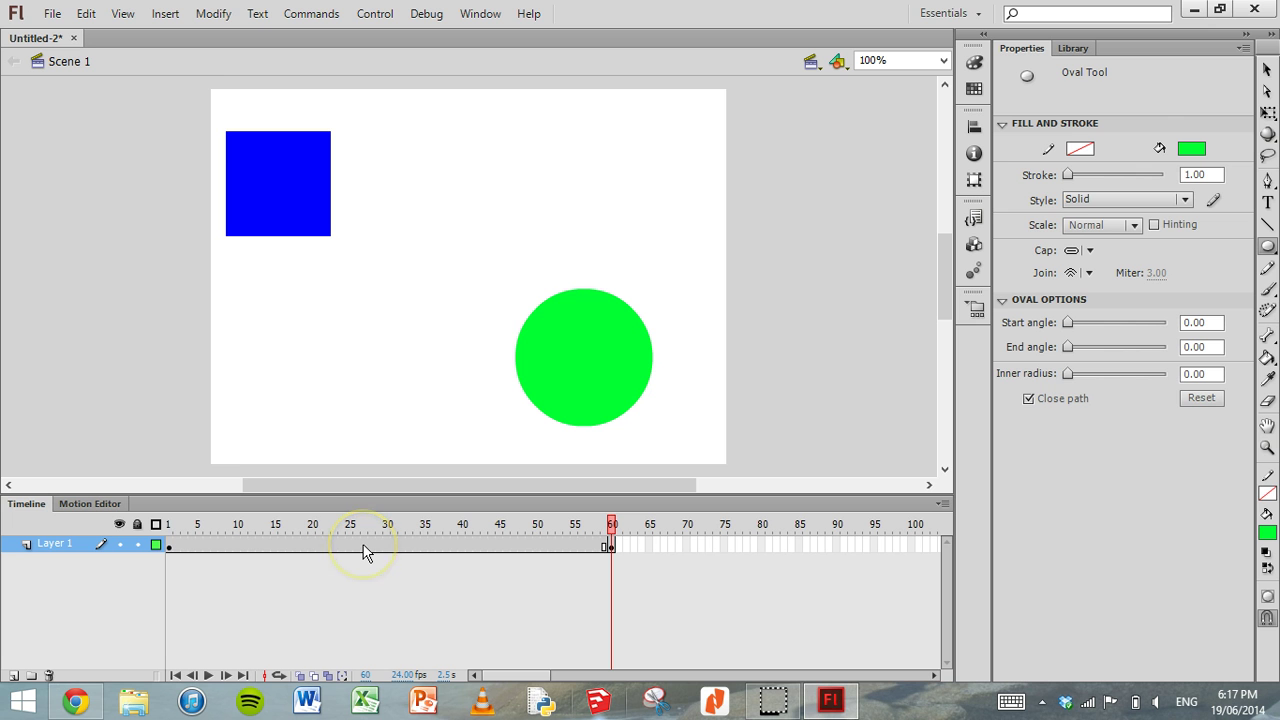
mouse_move(363, 550)
left_mouse_down()
mouse_move(171, 540)
mouse_move(573, 563)
mouse_move(349, 553)
left_mouse_up()
right_click(361, 548)
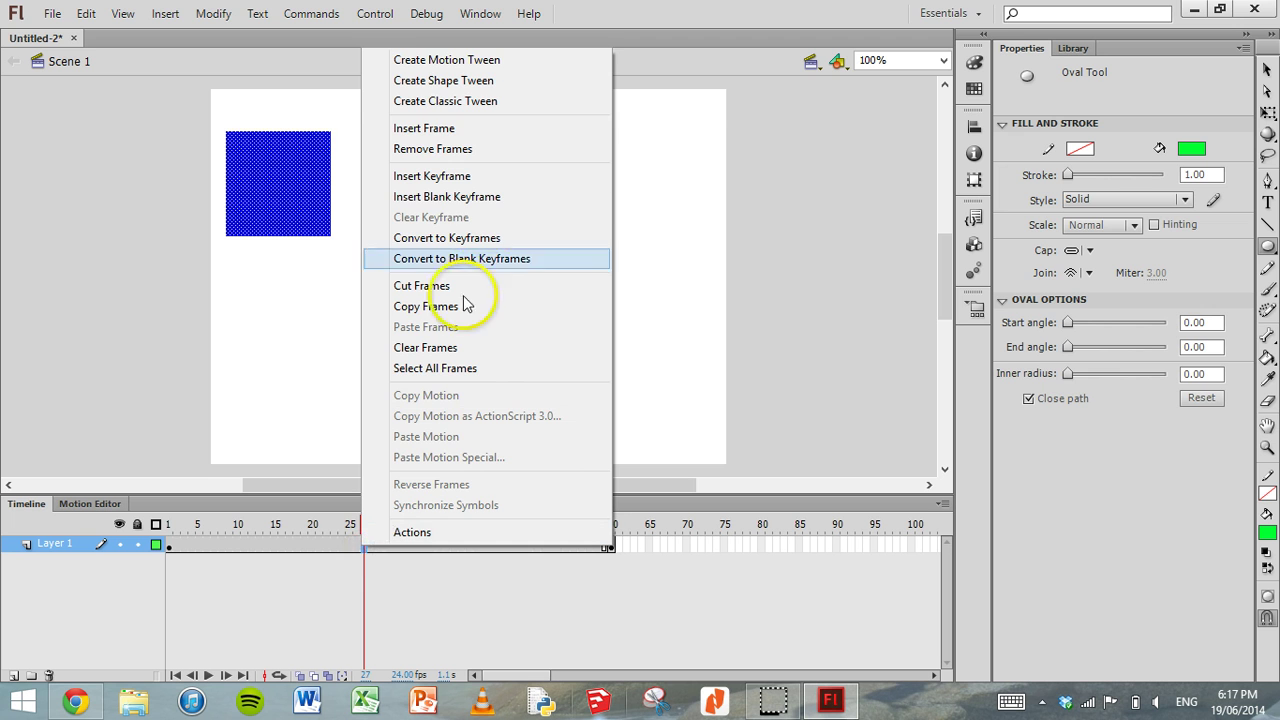
left_click(416, 84)
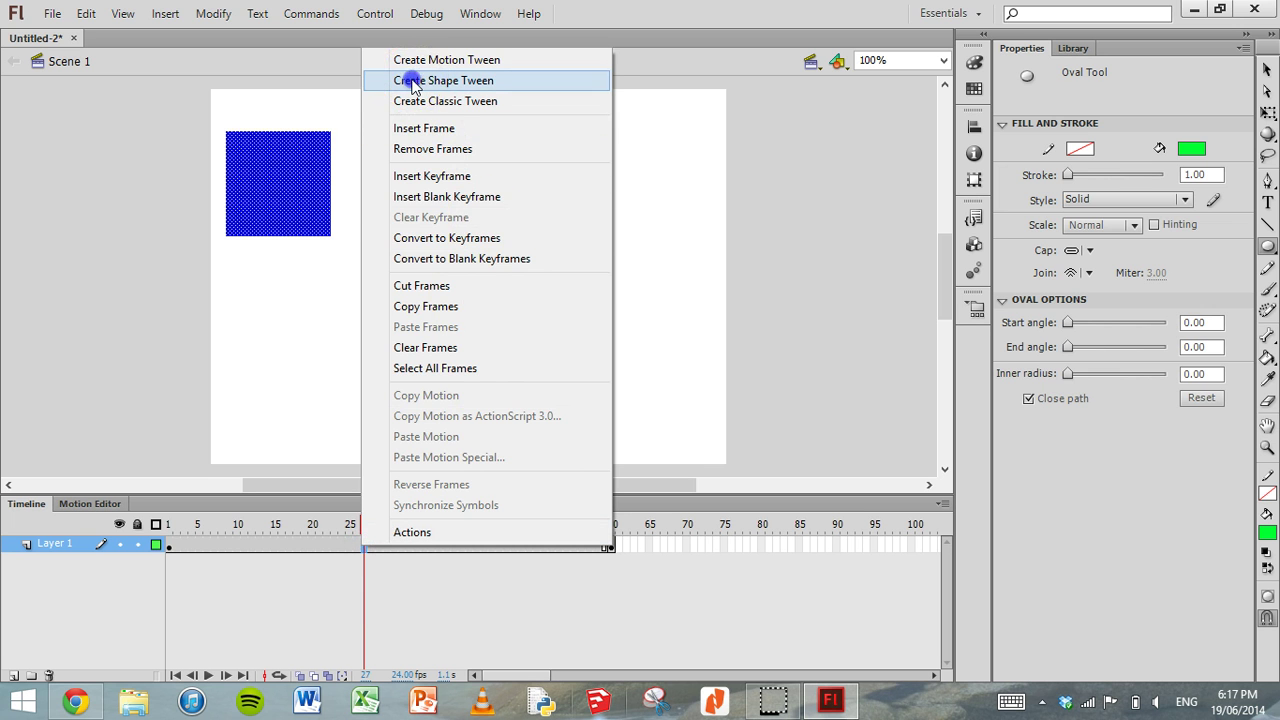
Play the shape tween from frame 1 to preview the morph
left_click_drag(366, 521, 172, 521)
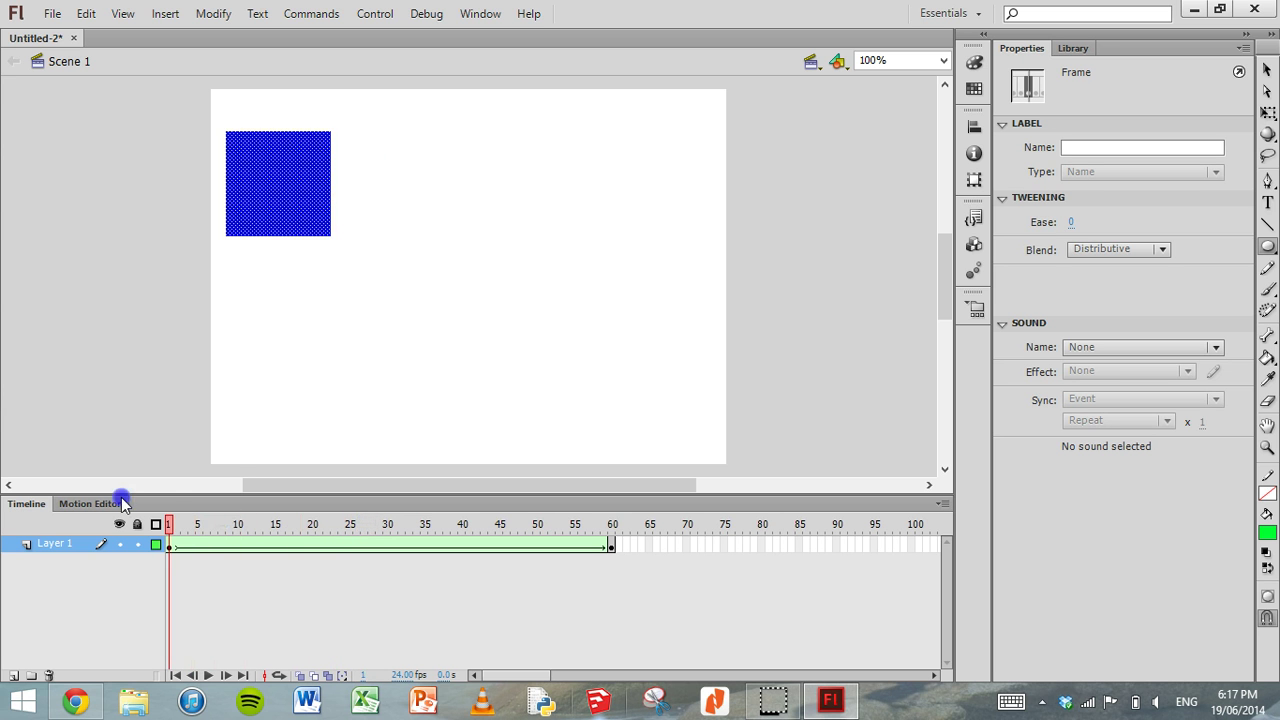
key("Return")
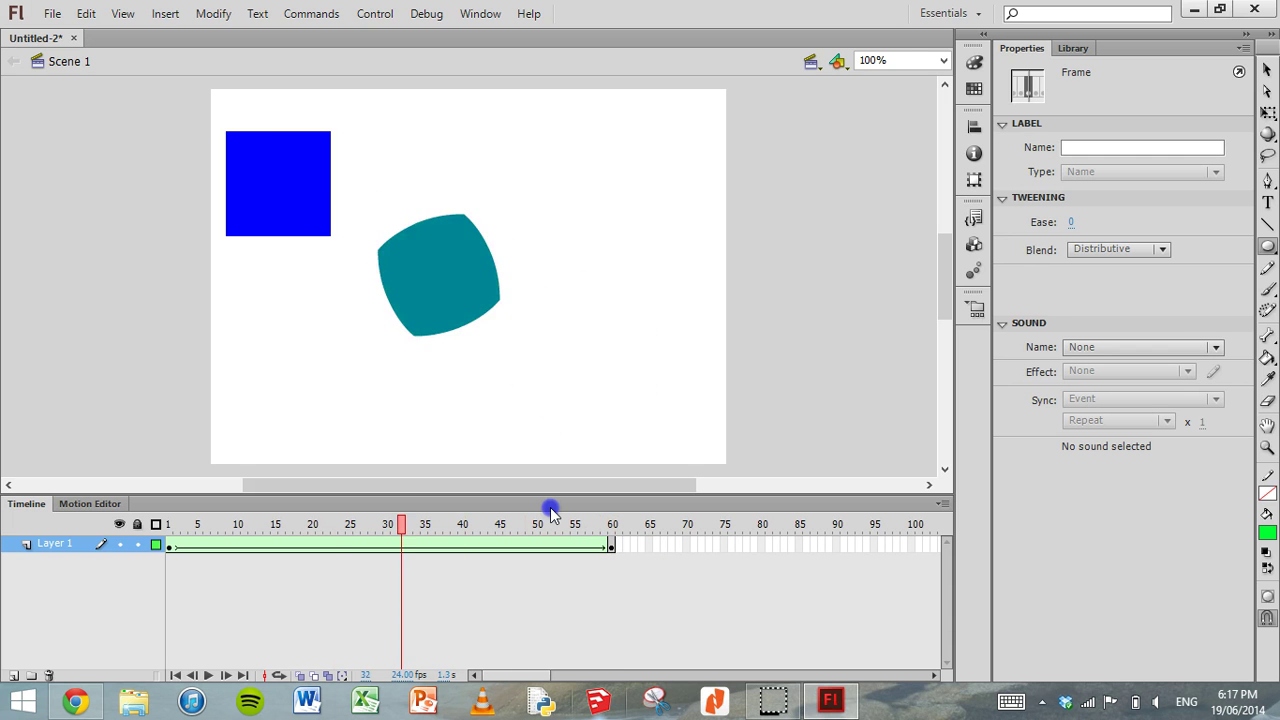
left_click(560, 450)
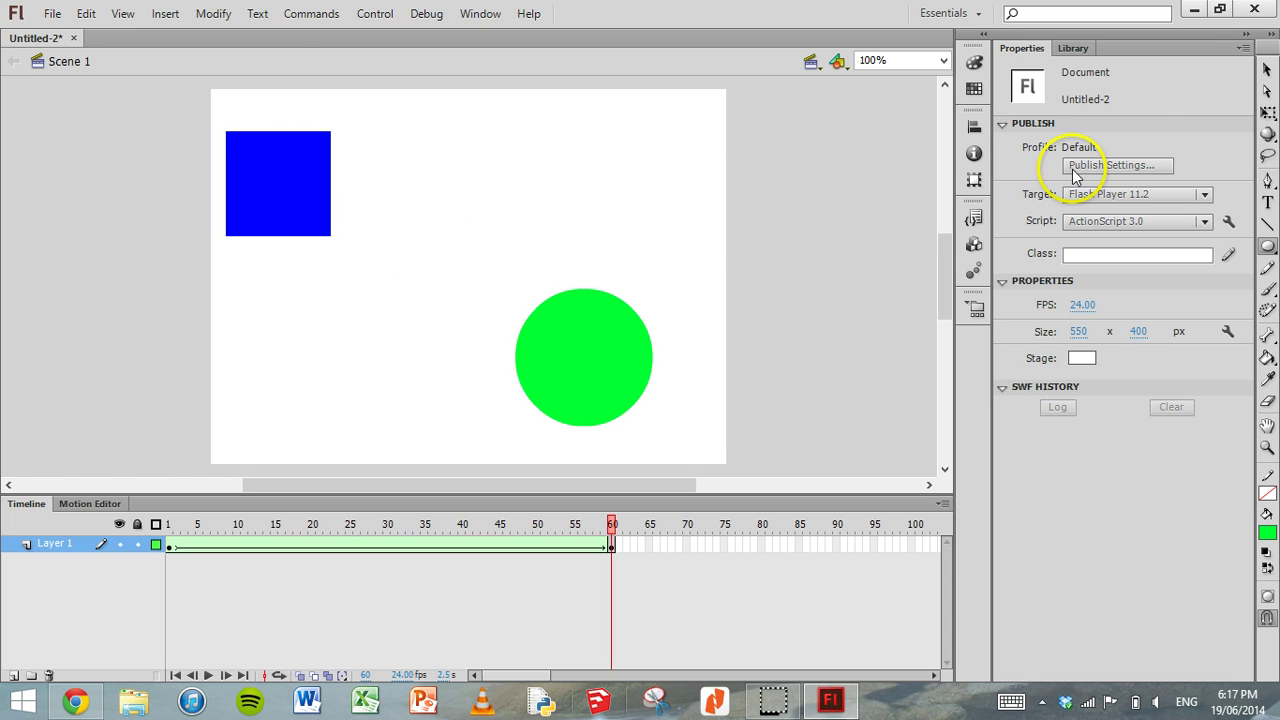
Delete the blue square from frame 60, leaving only the green circle
left_click(1266, 69)
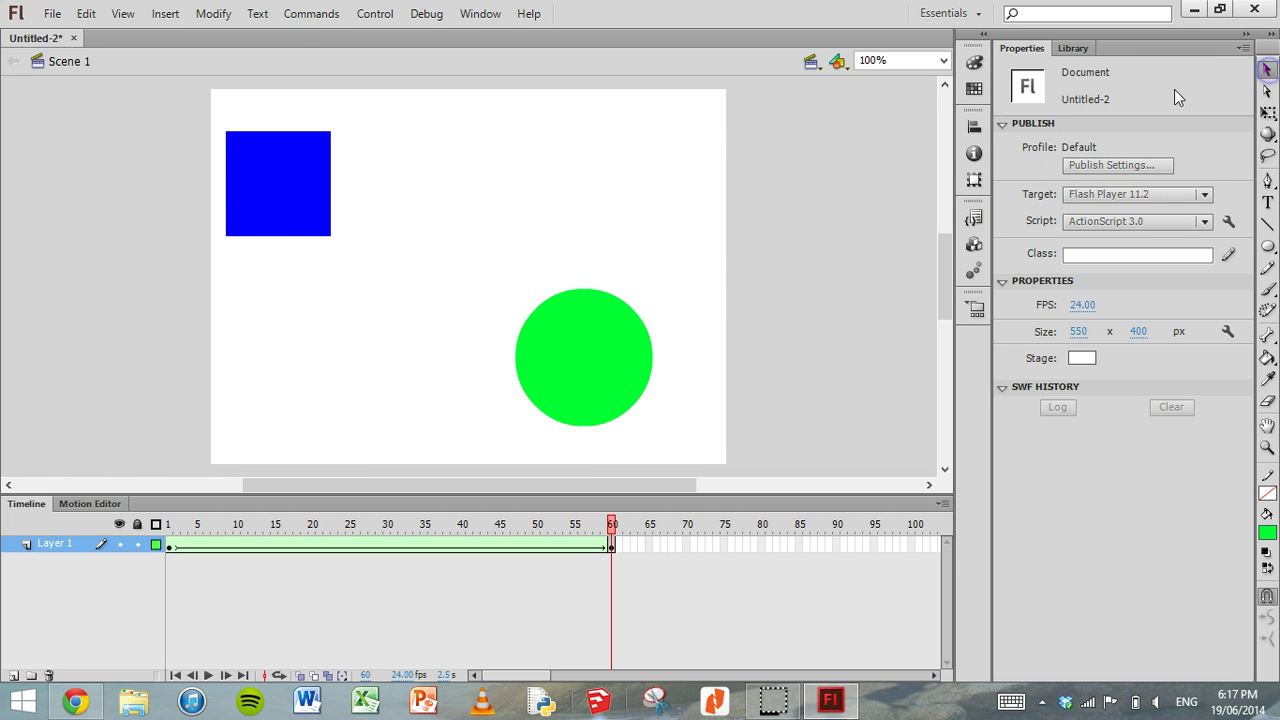
left_click(282, 196)
key("Delete")
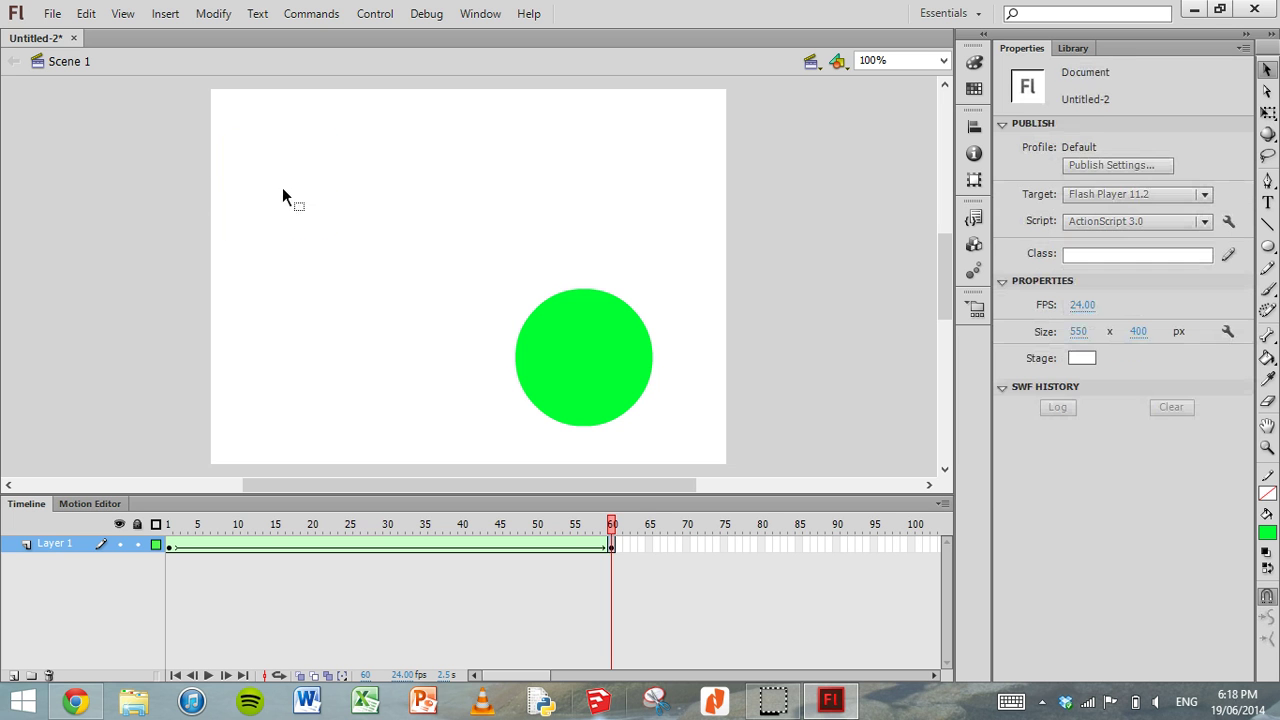
left_click(607, 527)
key("Return")
Insert a keyframe at frame 100 of Layer 1
left_click_drag(527, 676, 552, 672)
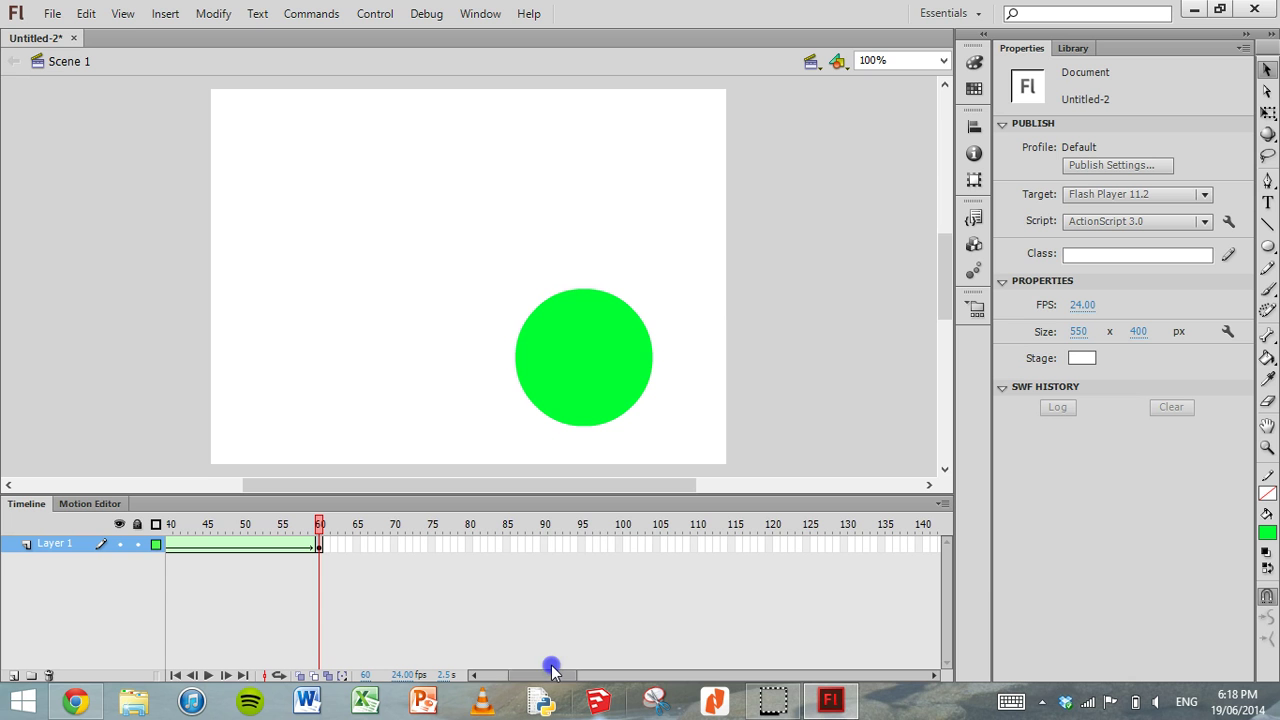
right_click(622, 546)
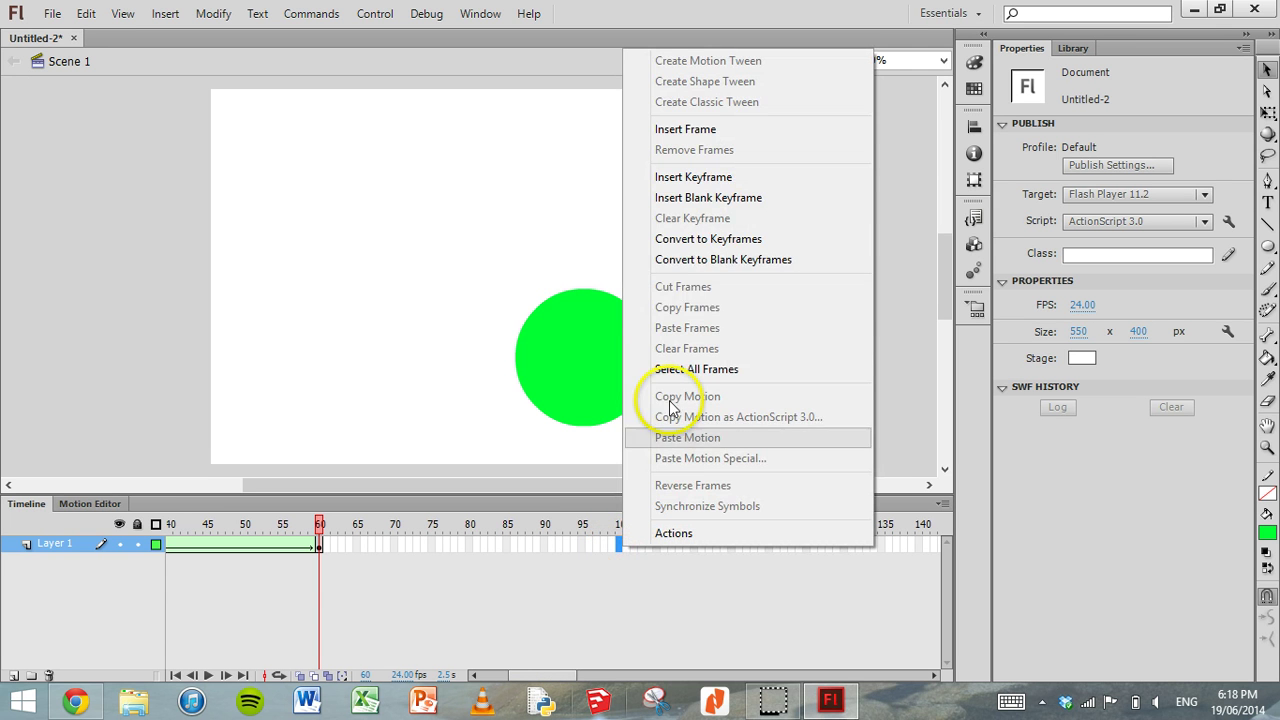
left_click(769, 186)
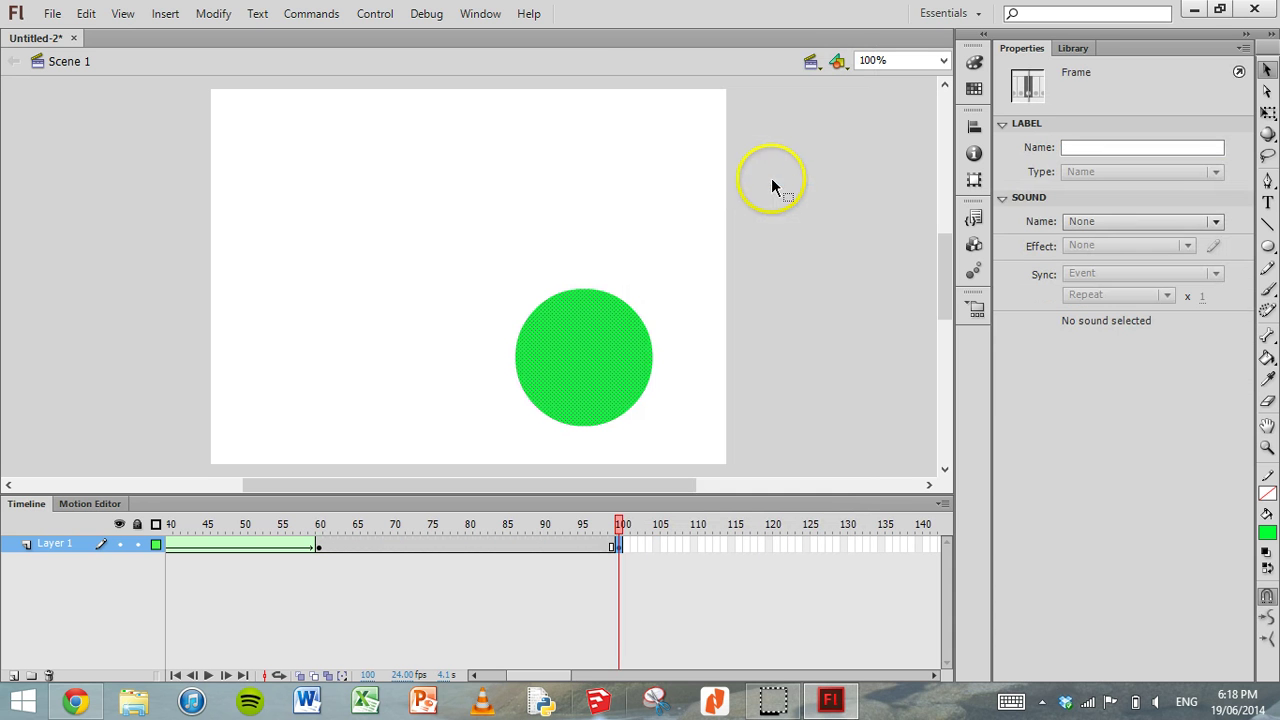
Draw a red rectangle without a stroke in the upper-left area of the stage at frame 100
left_click(1268, 245)
left_click(1273, 252)
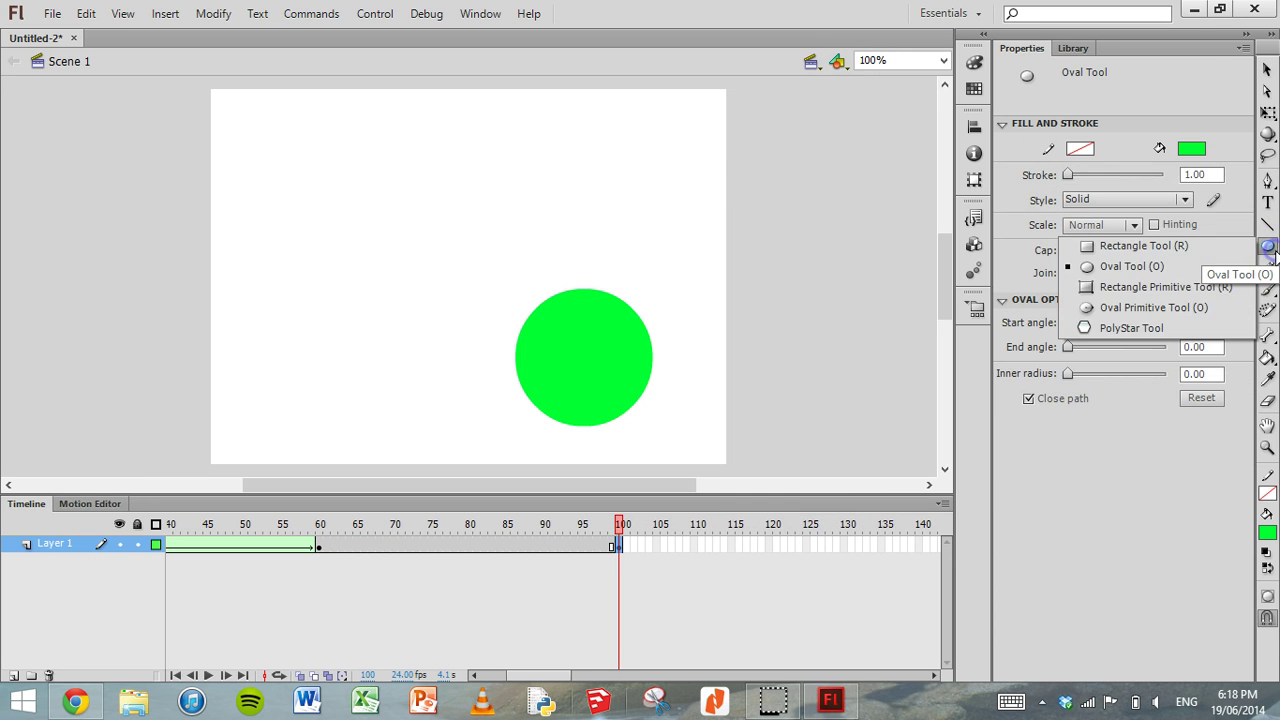
left_click(1168, 249)
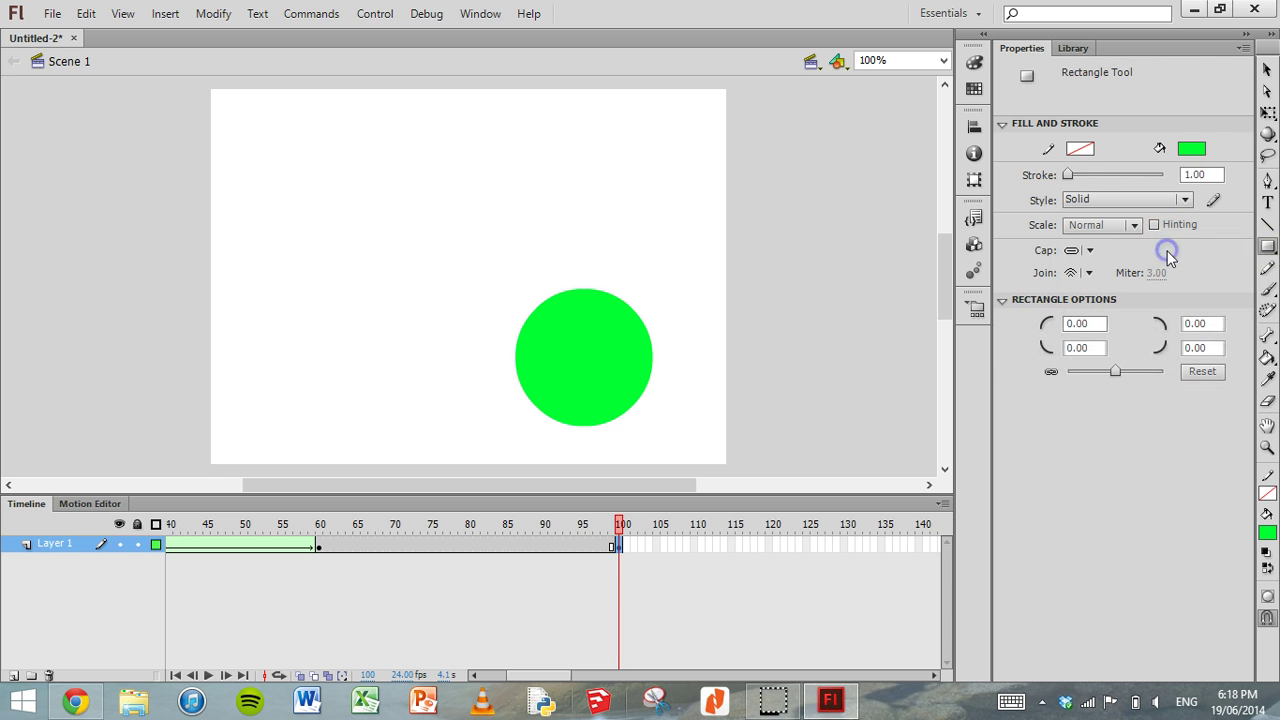
left_click(1191, 147)
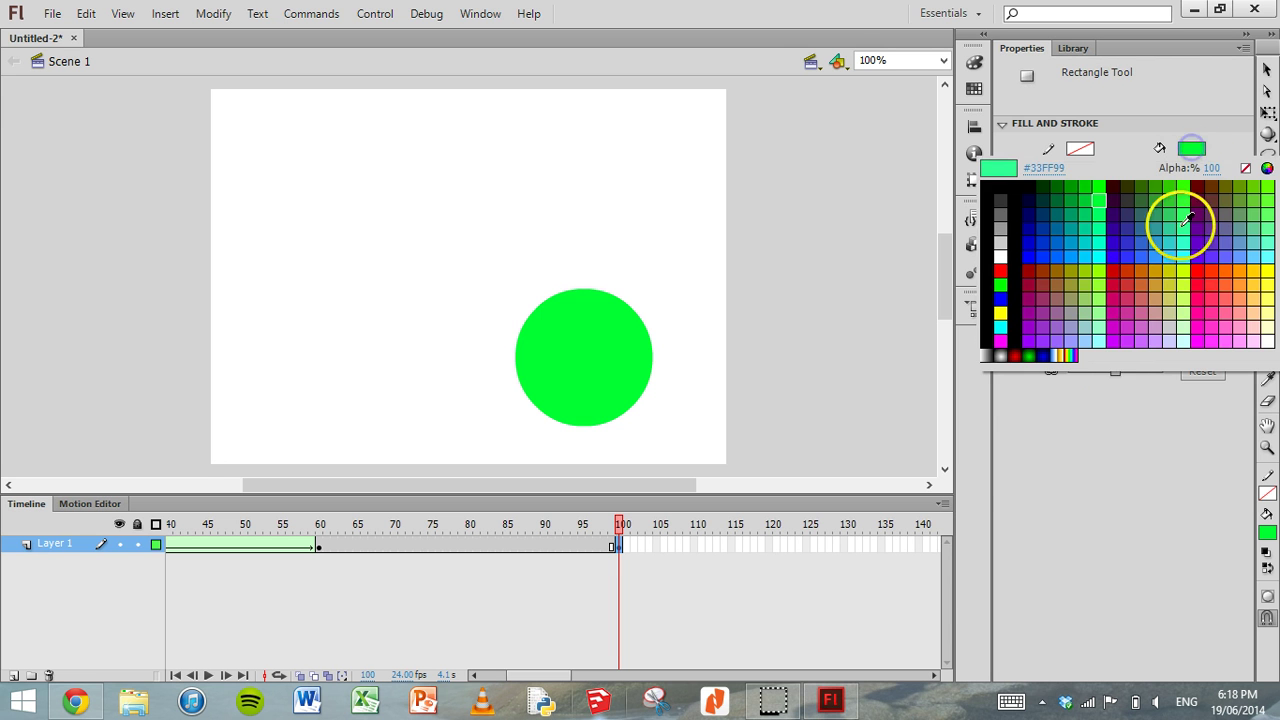
left_click(1116, 279)
left_click_drag(231, 124, 381, 245)
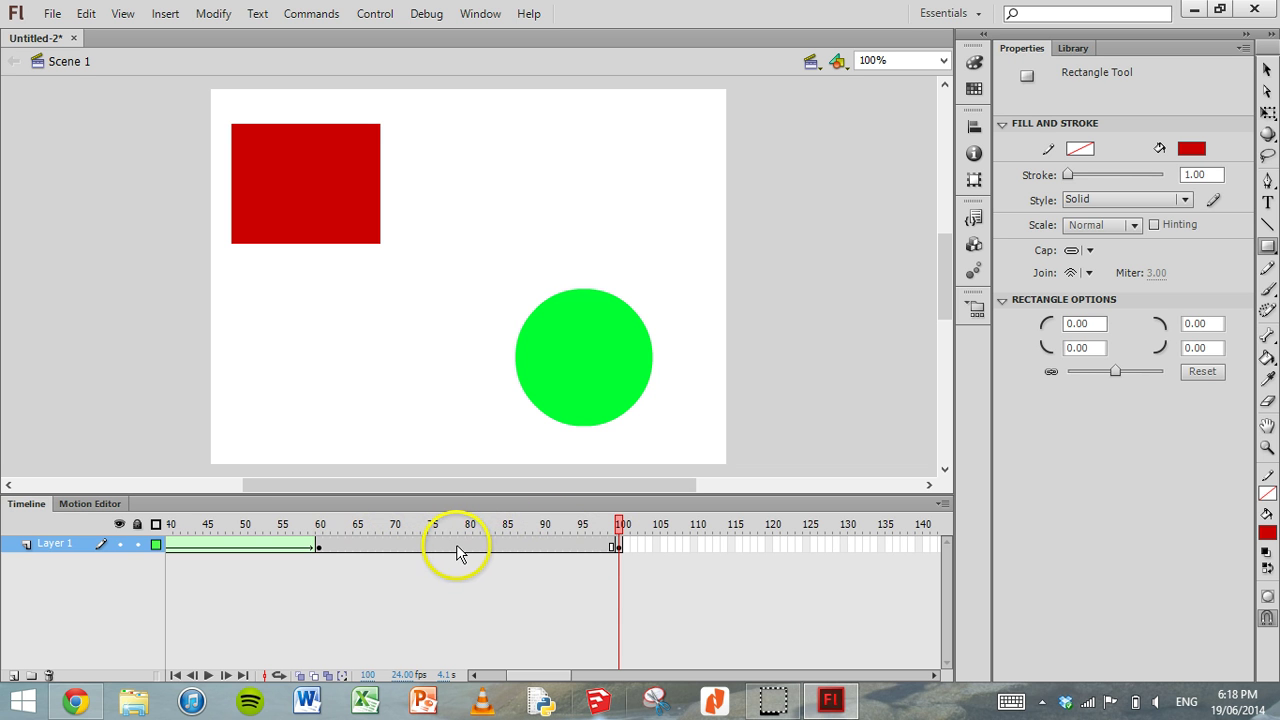
Create a shape tween between frames 60 and 100 of Layer 1 and preview it up to frame 100
right_click(452, 544)
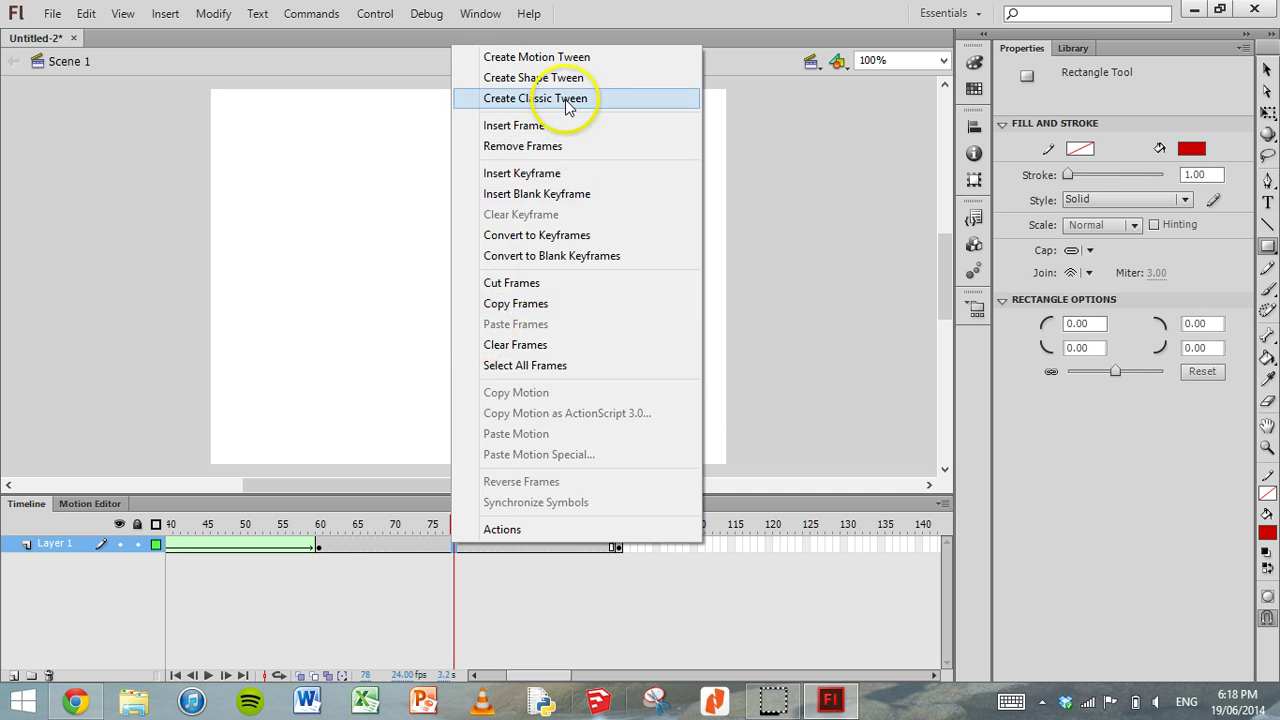
left_click(511, 77)
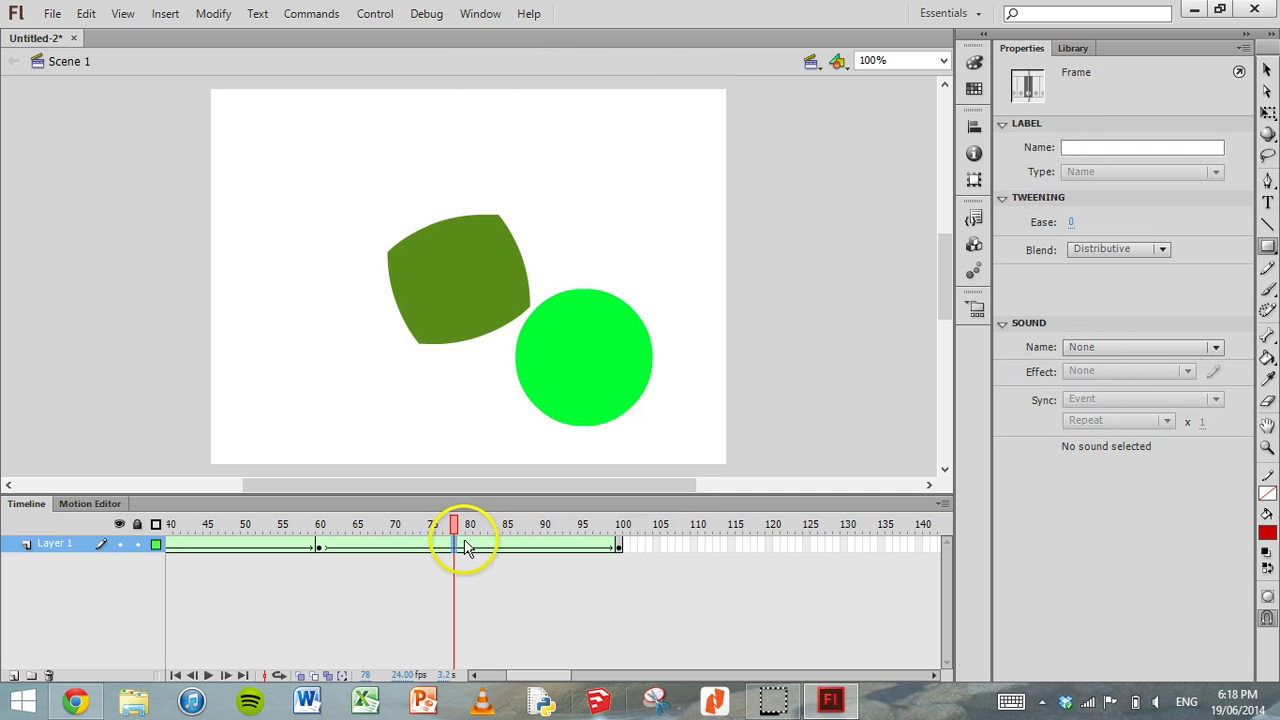
left_click_drag(453, 526, 513, 526)
key("Return")
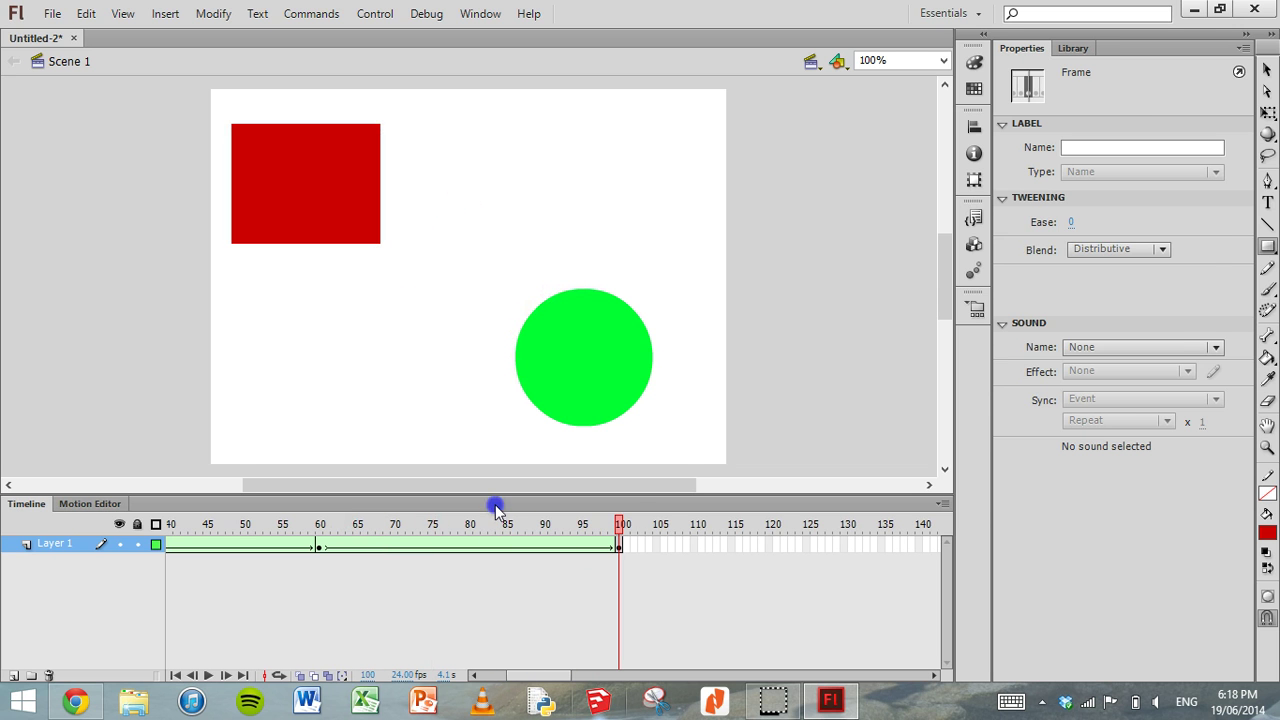
Delete the green circle from frame 100, leaving only the red rectangle
left_click(594, 349)
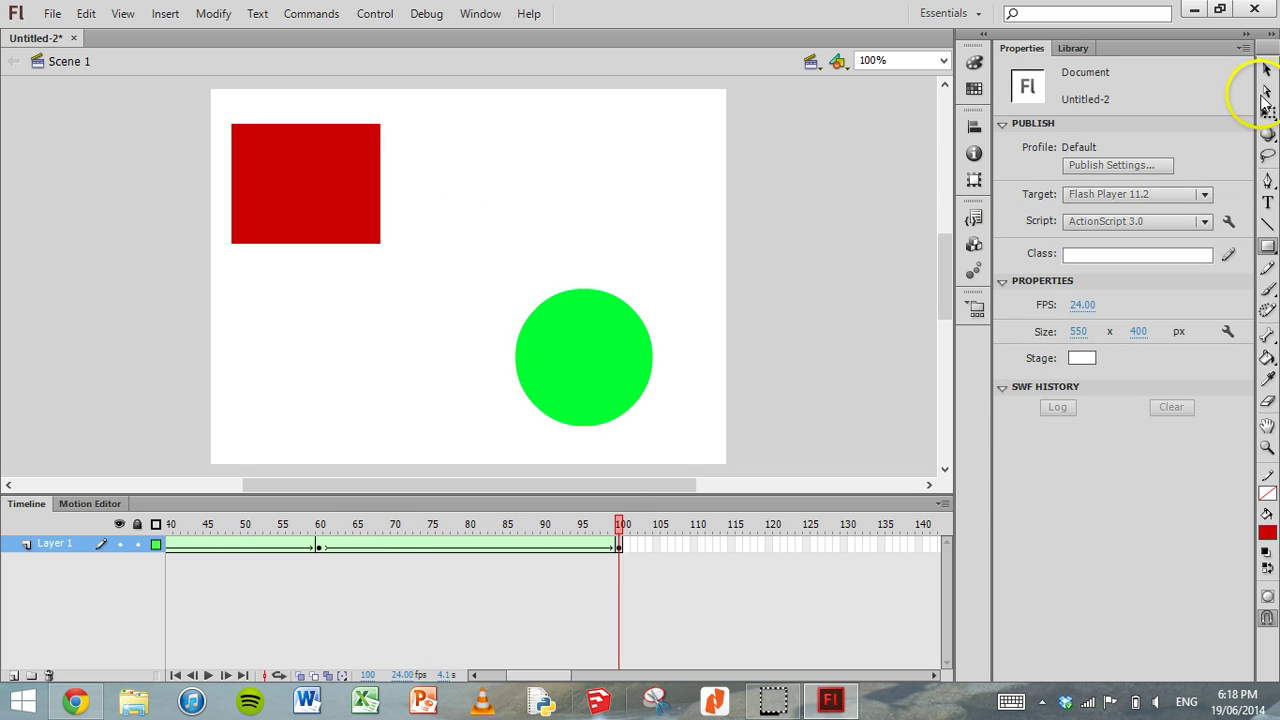
left_click(1267, 76)
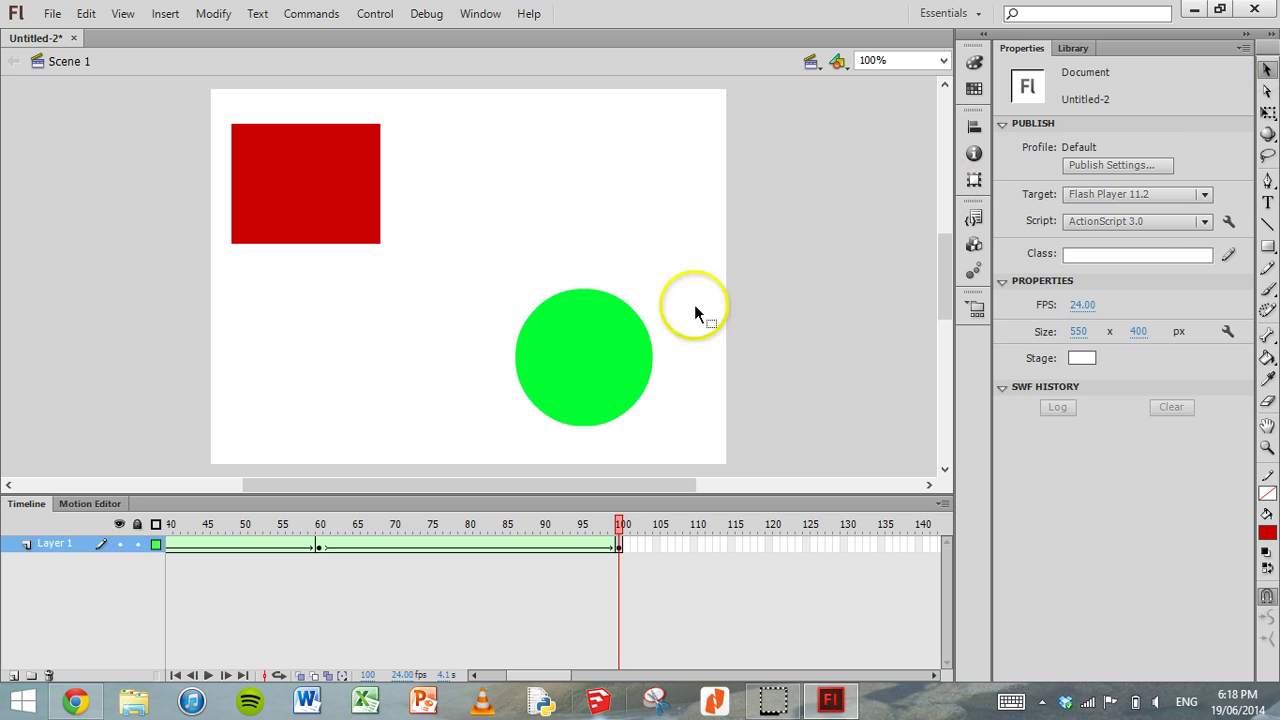
left_click(633, 338)
key("Delete")
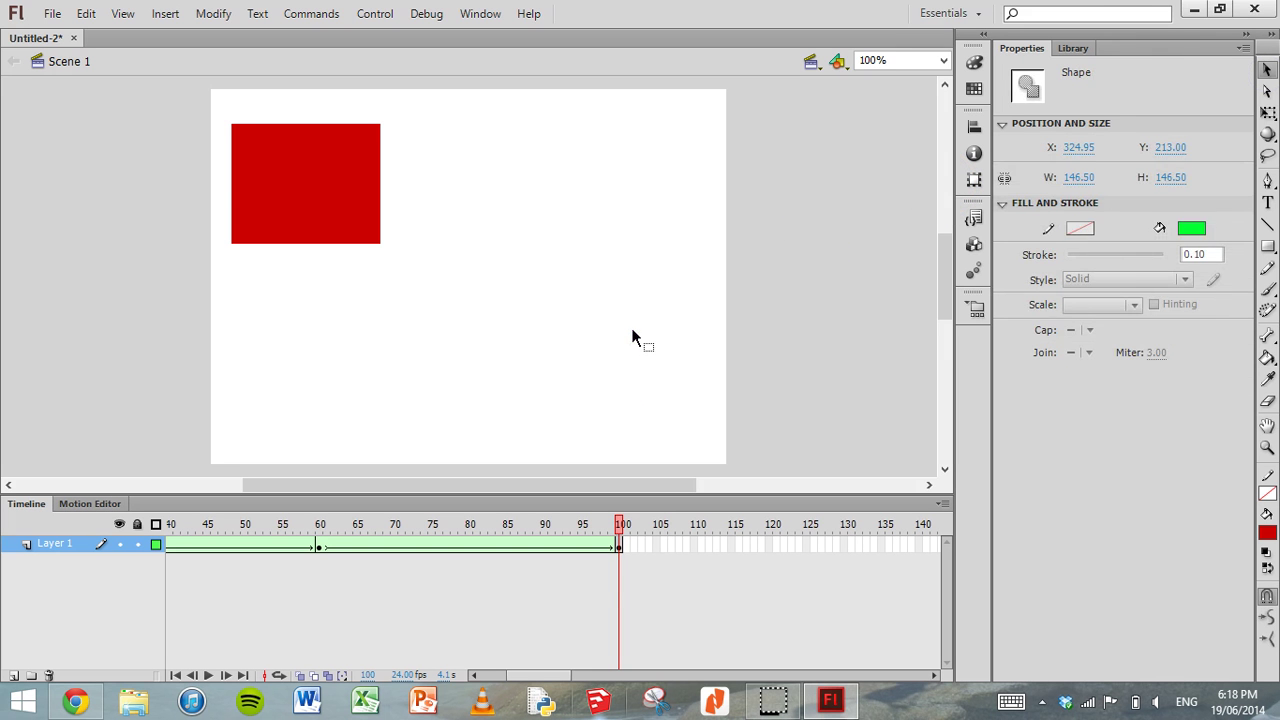
Step the playhead back to frame 1 and play the whole animation through frame 100
left_click(620, 524)
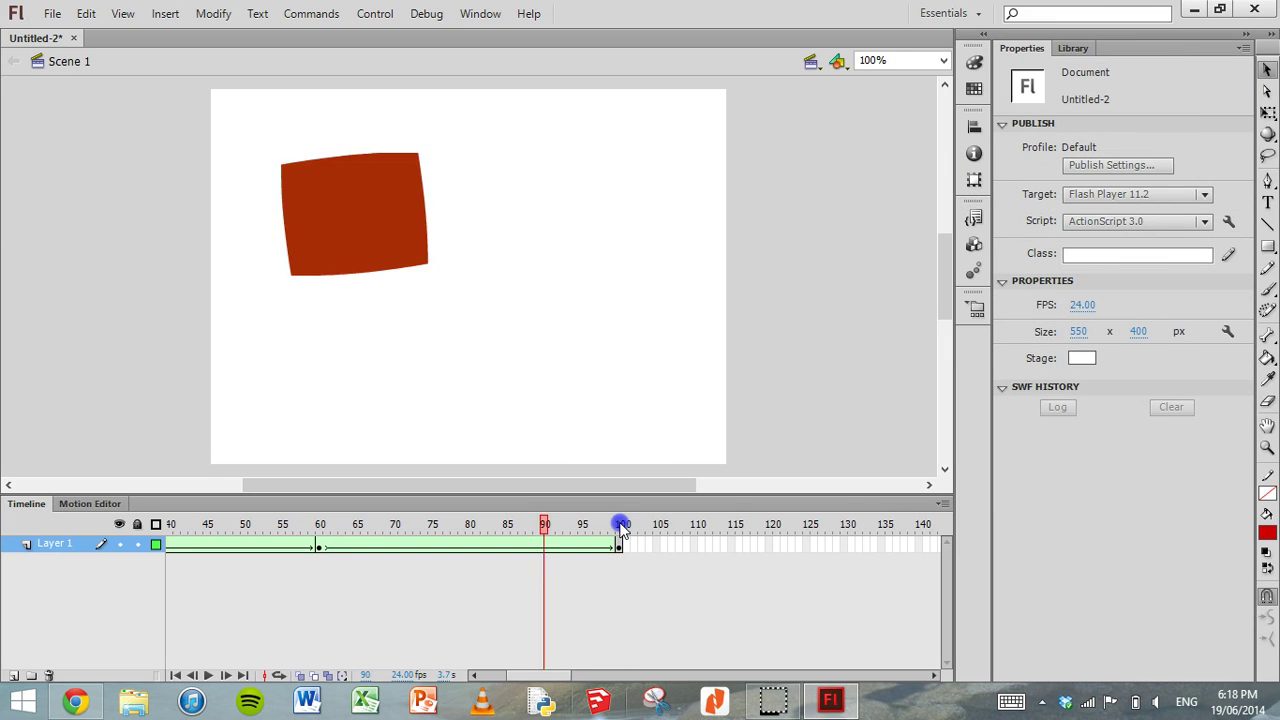
key("comma")
key("comma")
key("comma")
key("comma")
key("comma")
key("comma")
key("comma")
key("comma")
key("comma")
key("comma")
key("comma")
key("comma")
key("comma")
key("comma")
key("comma")
key("comma")
key("comma")
key("comma")
key("comma")
key("comma")
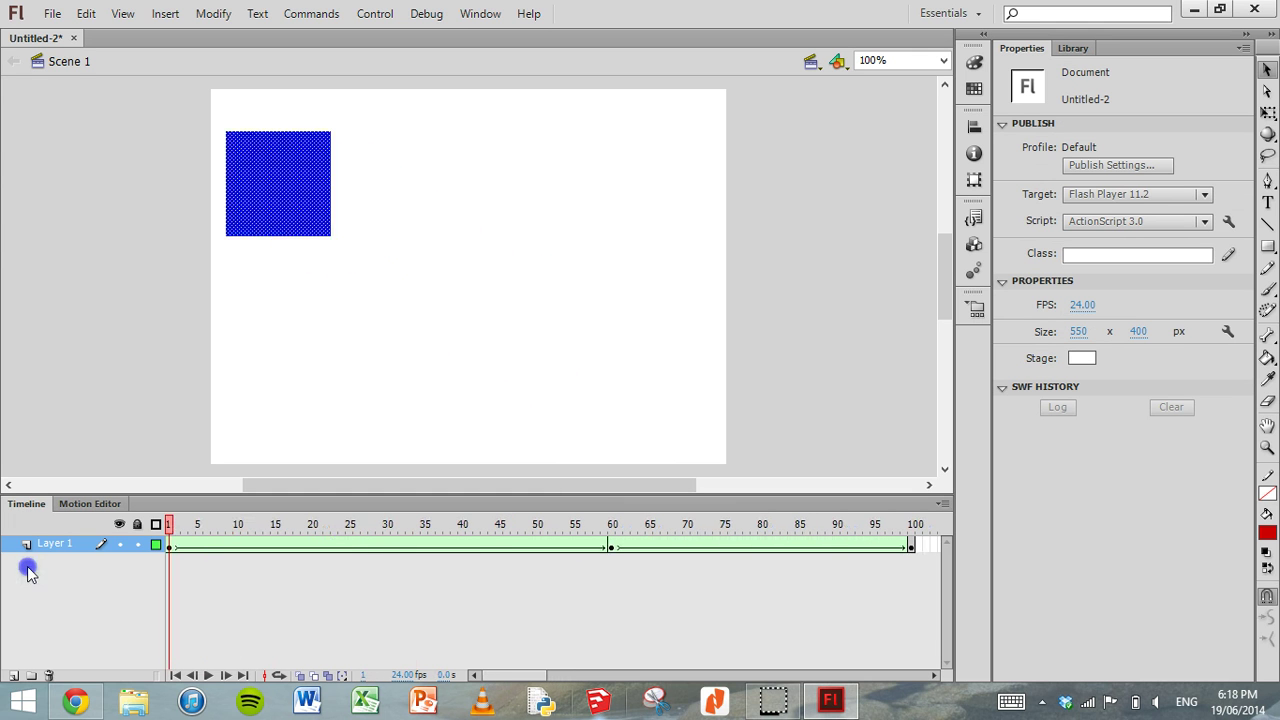
left_click(28, 570)
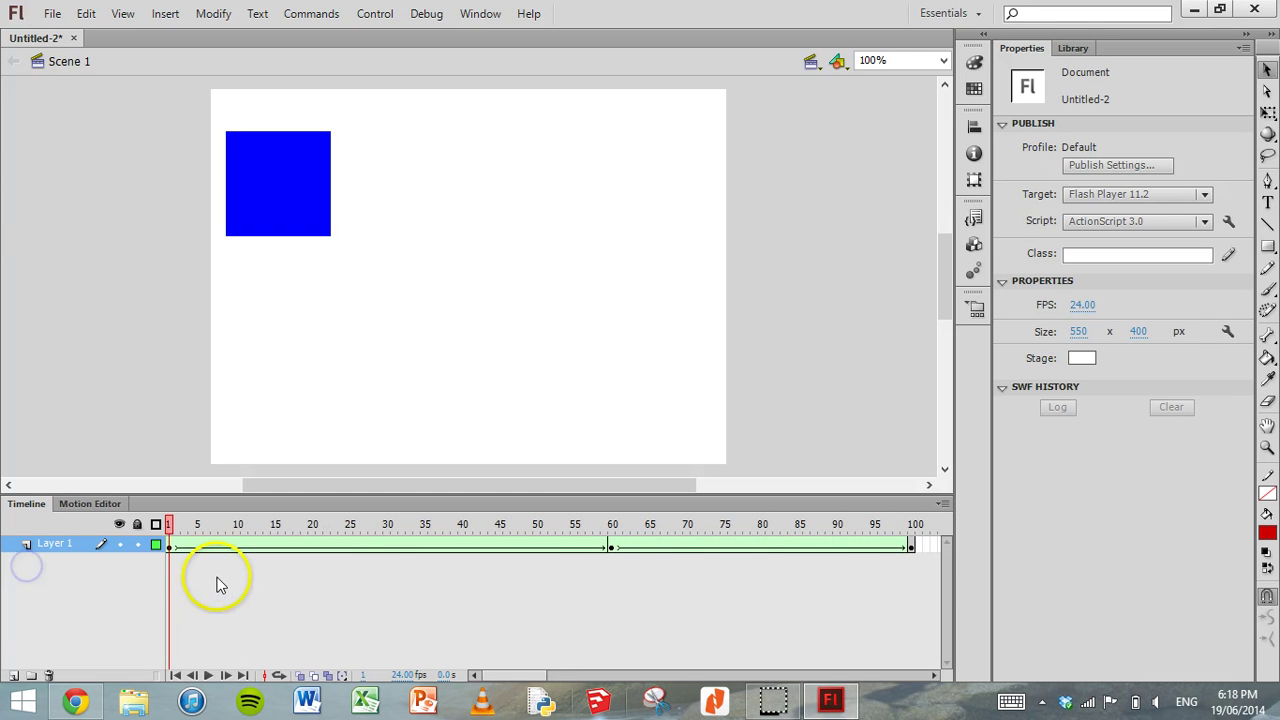
left_click(209, 677)
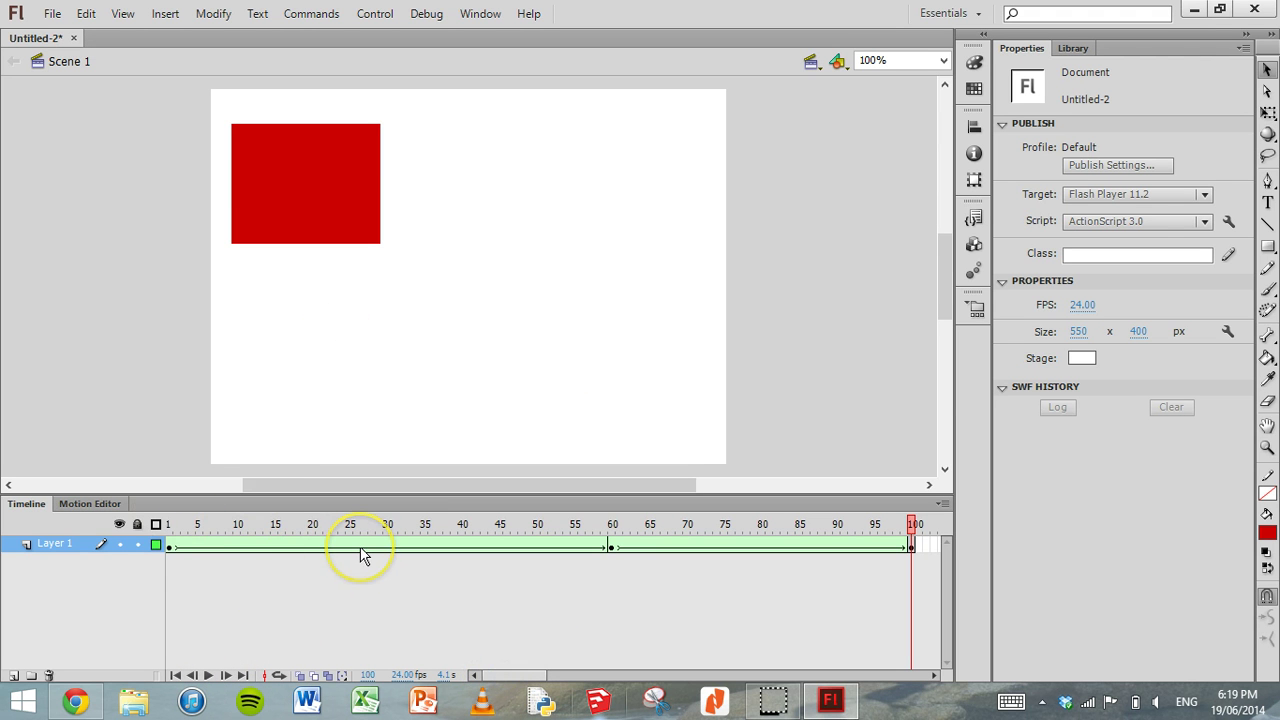
Start exporting the finished animation as a movie
left_click(52, 16)
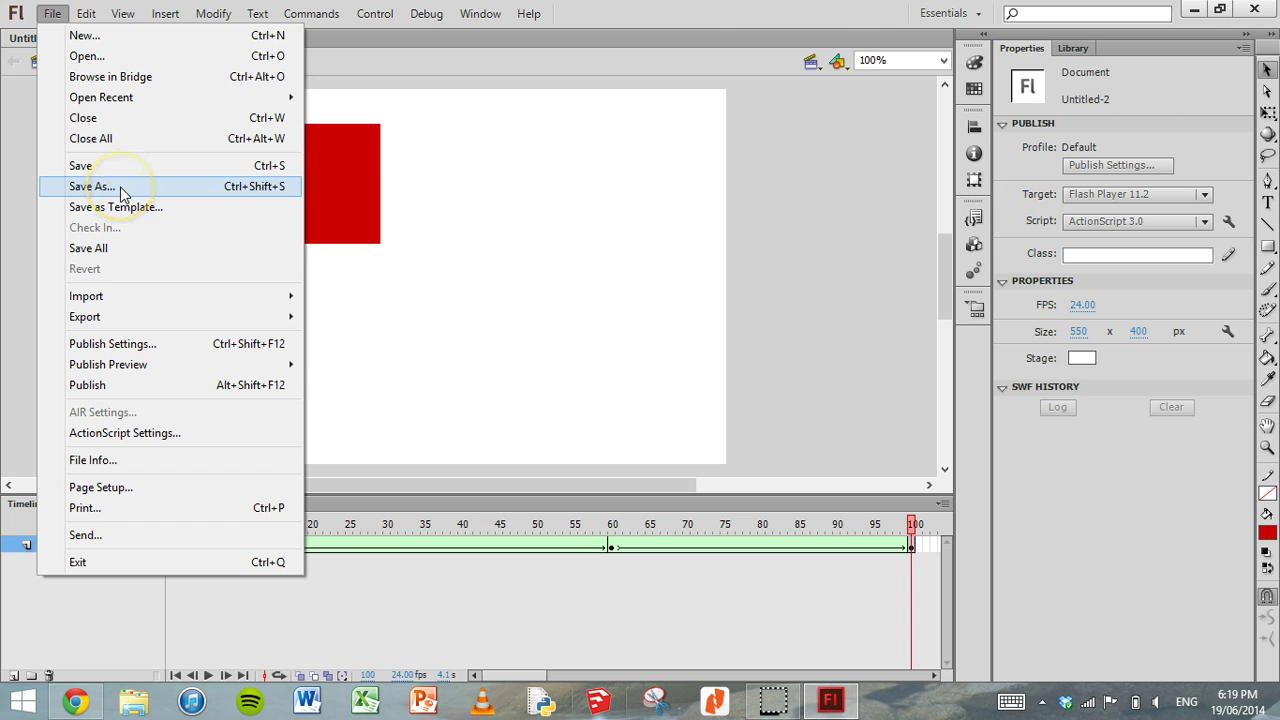
mouse_move(105, 317)
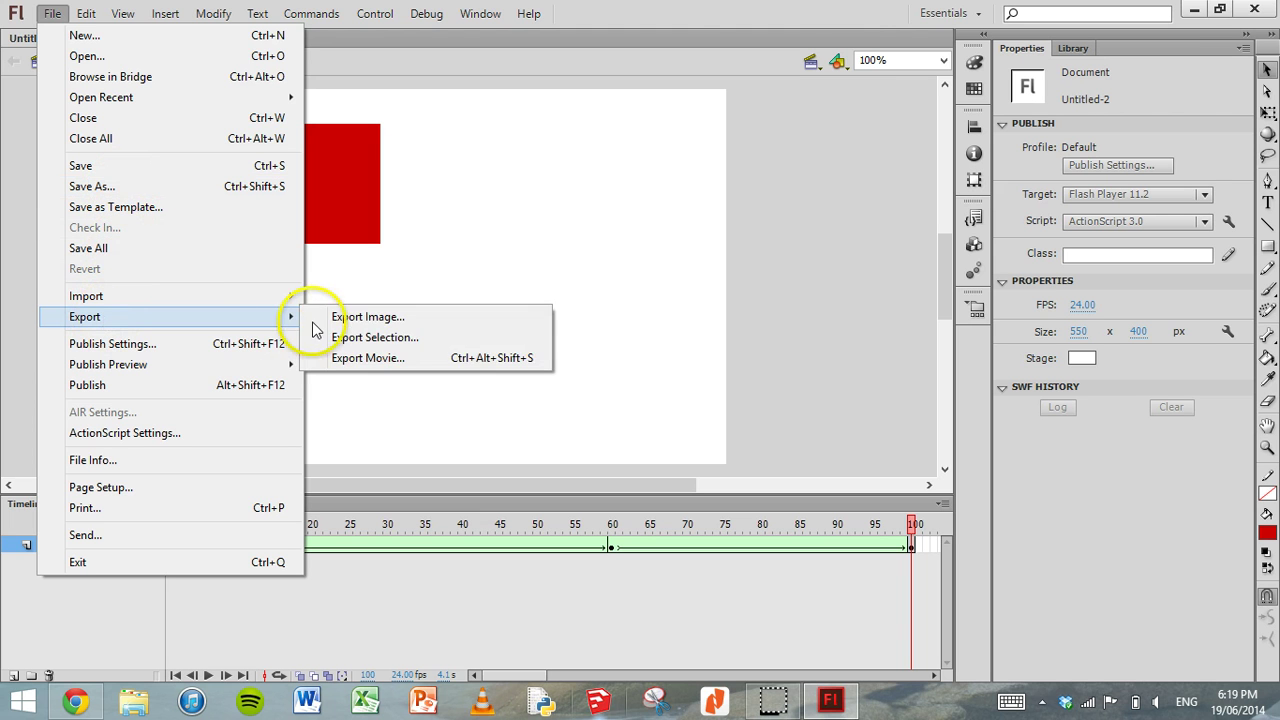
left_click(365, 362)
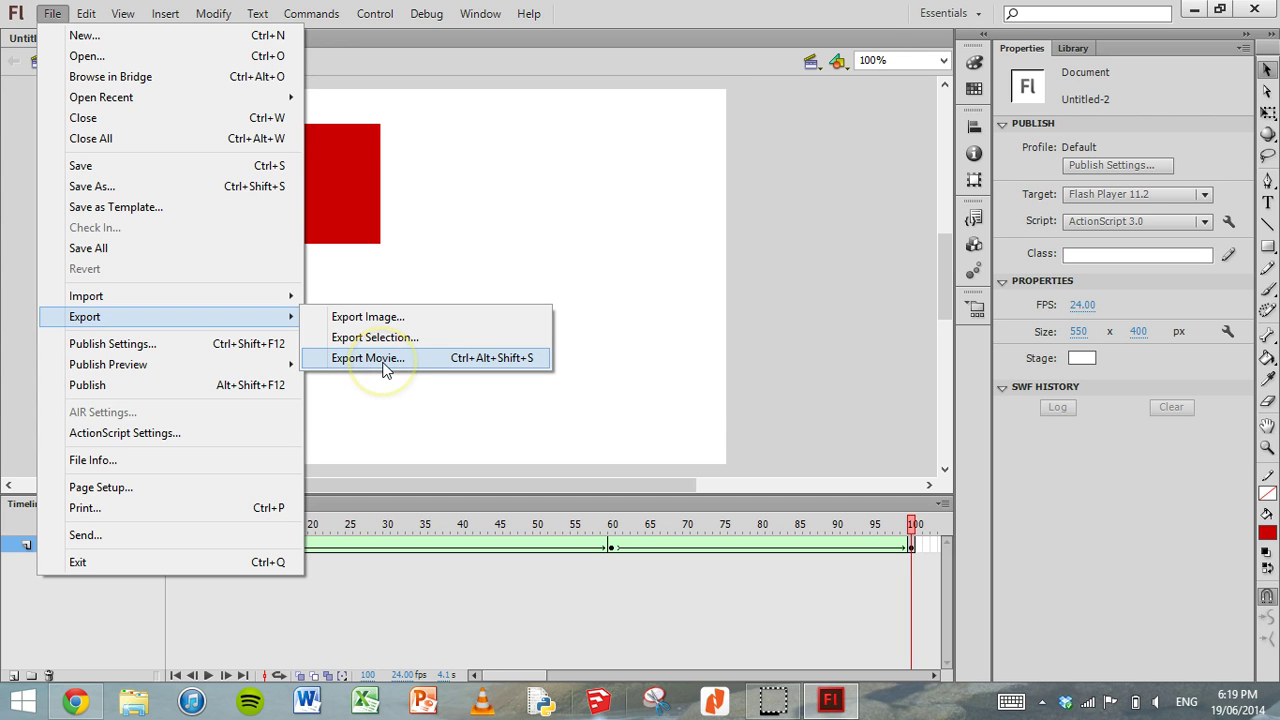
left_click(332, 366)
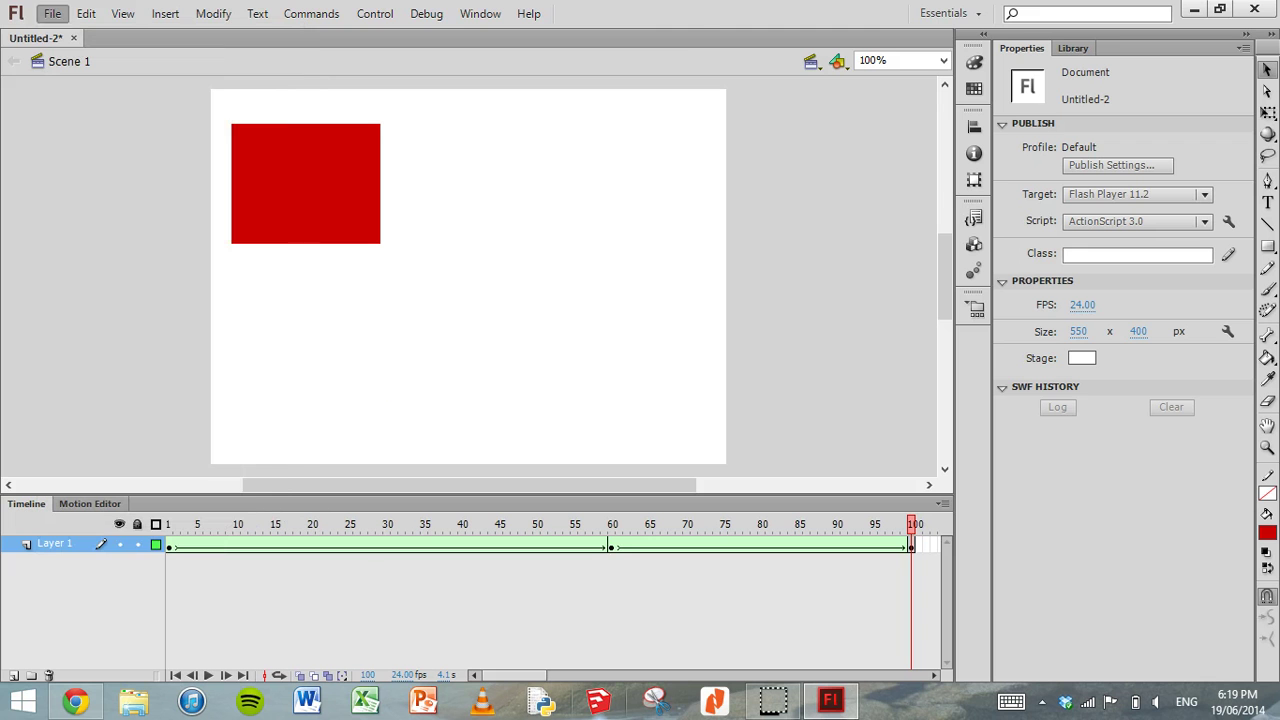